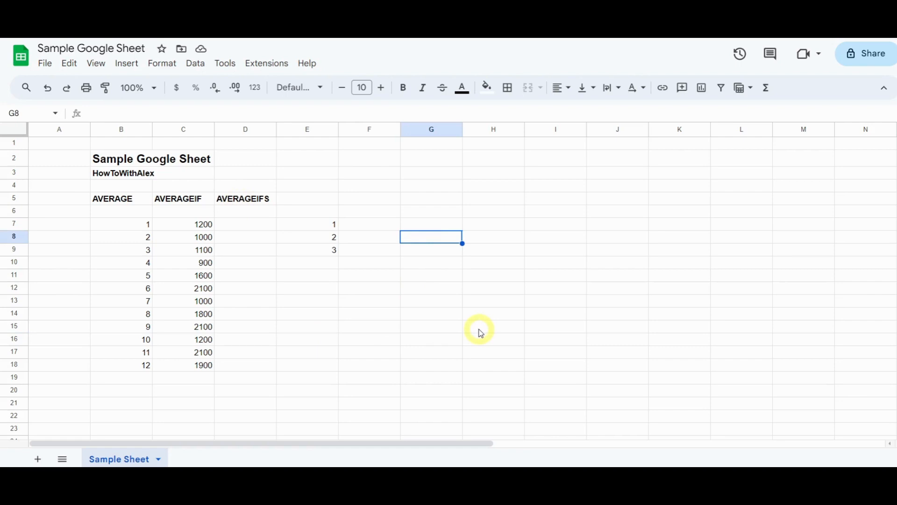
Enter a formula in cell G8 that averages the individual cells: =AVERAGE(E7,E8,E9).
text(=)
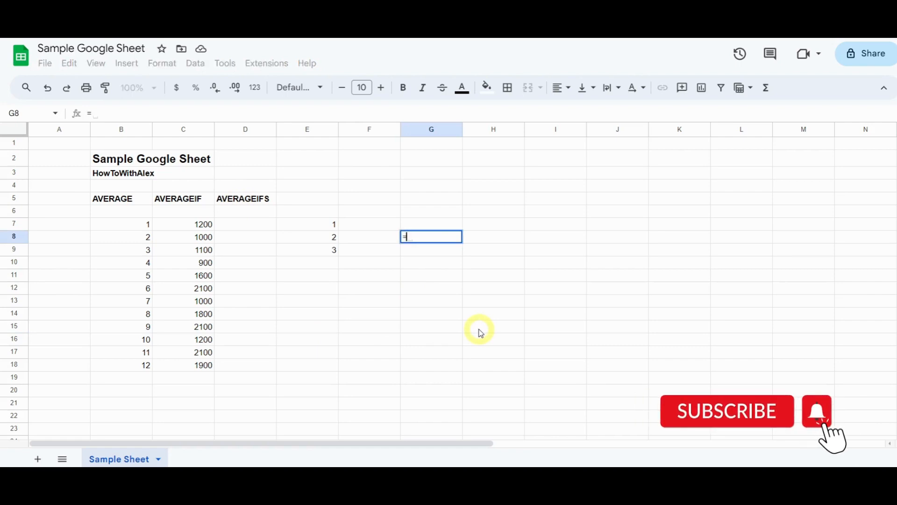
text(AVERAGE)
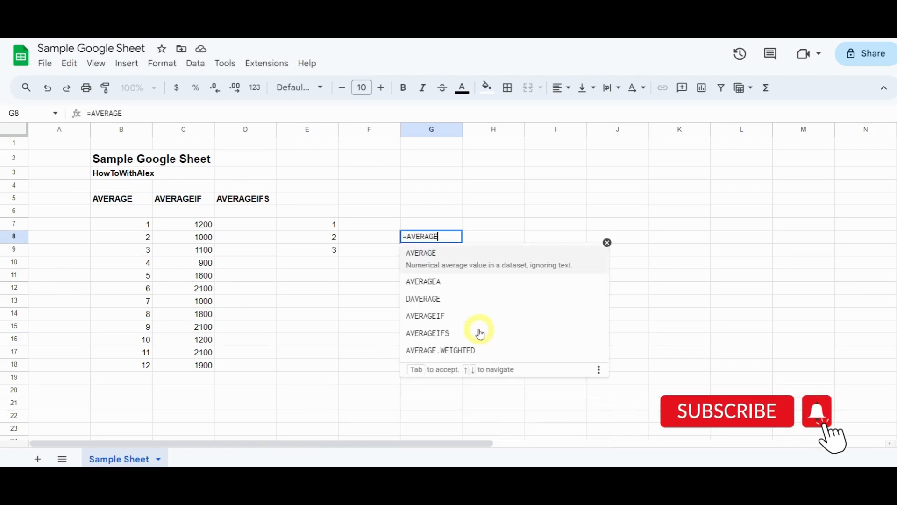
text(()
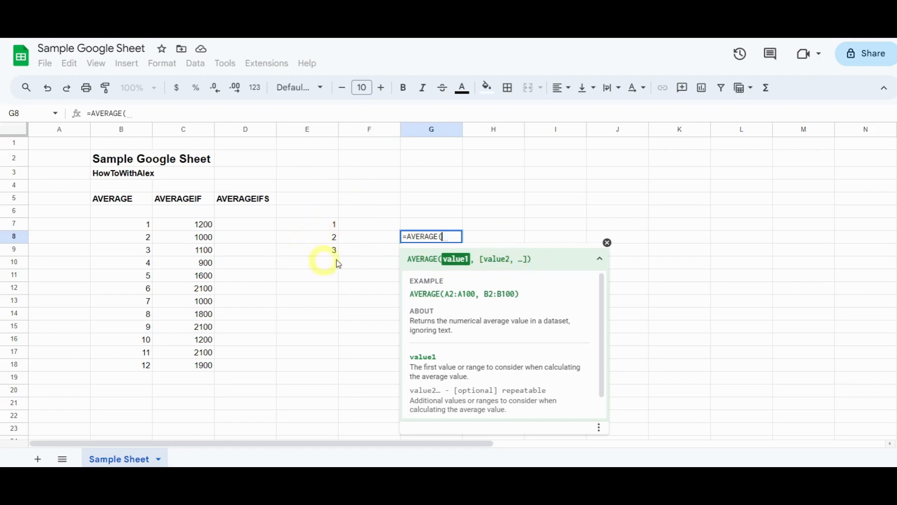
click(318, 223)
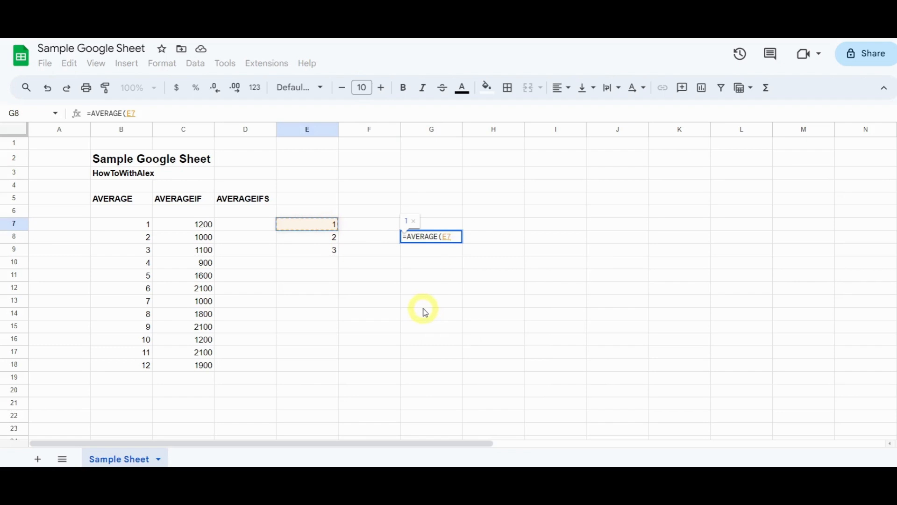
text(,)
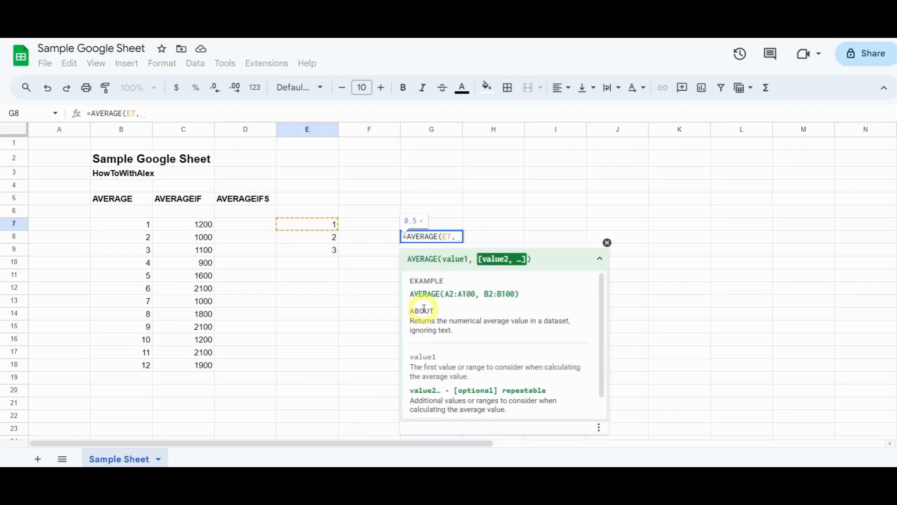
click(320, 237)
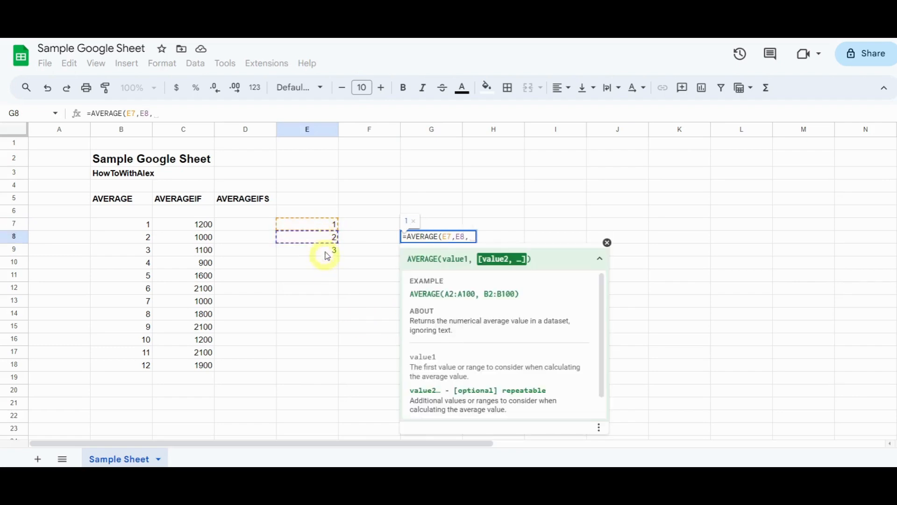
click(323, 249)
text())
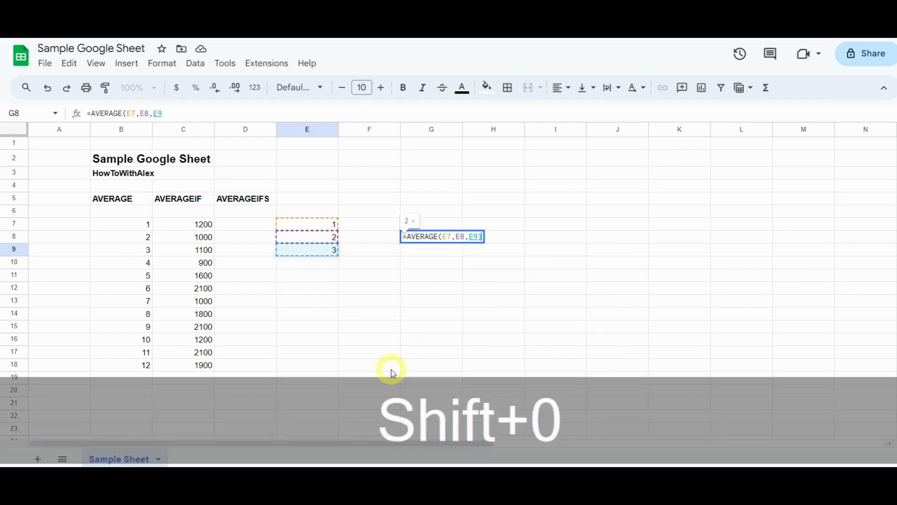
key(Return)
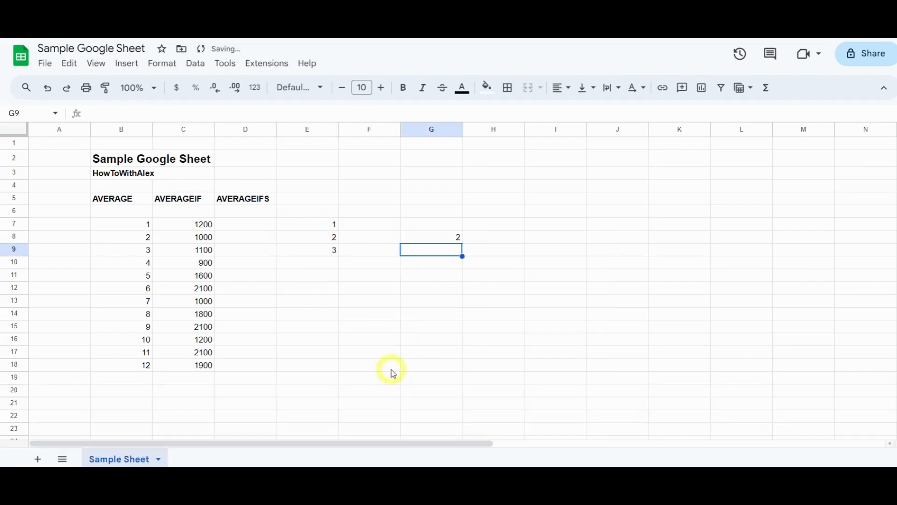
Review the source values in E7:E9, then return to the formula in cell G8.
key(Up)
key(Left)
key(Left)
key(Up)
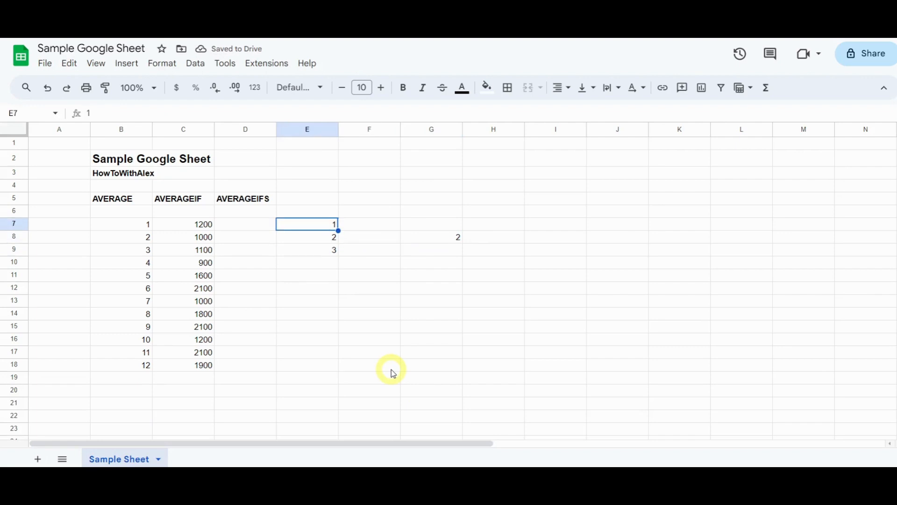
key(shift+Down)
key(shift+Down)
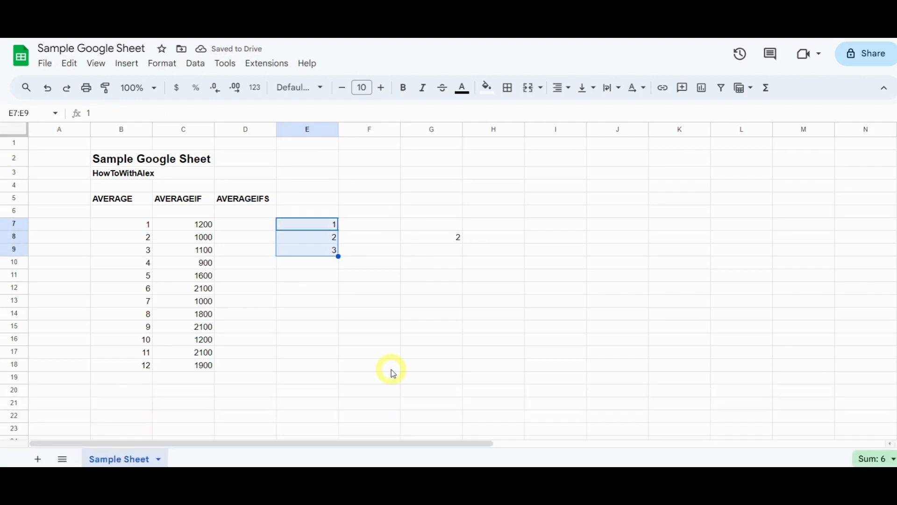
key(Up)
key(Down)
key(Down)
key(Right)
key(Right)
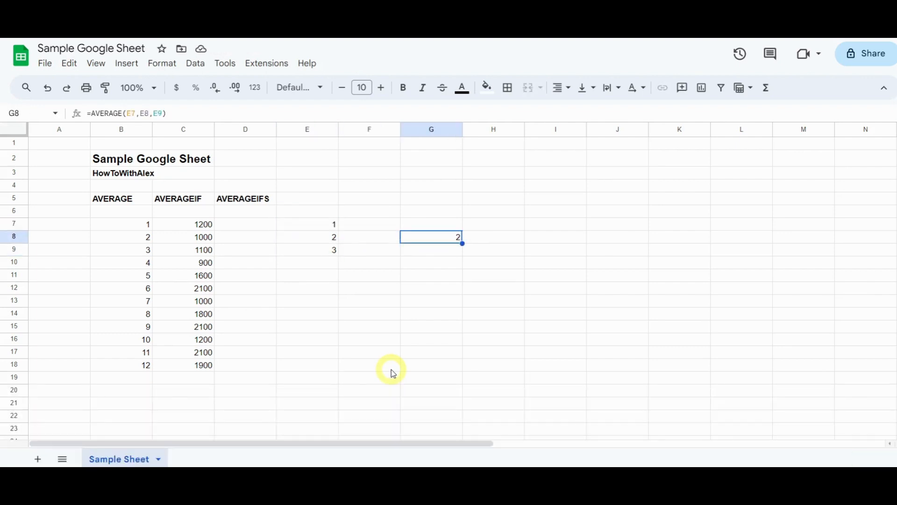
Replace the separate cell references in the G8 formula with one range, making it =AVERAGE(E7:E9).
double_click(444, 242)
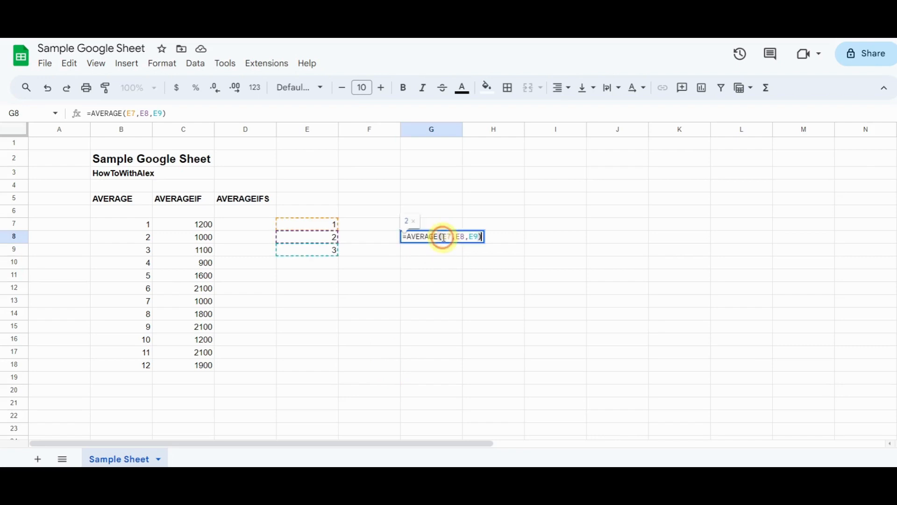
click(477, 236)
key(BackSpace)
key(BackSpace)
key(BackSpace)
key(BackSpace)
key(BackSpace)
key(BackSpace)
key(BackSpace)
key(BackSpace)
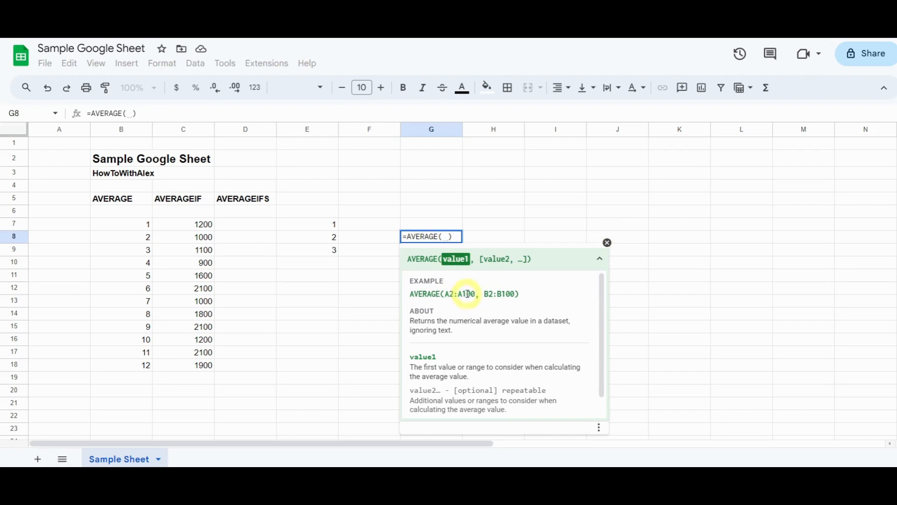
click(321, 226)
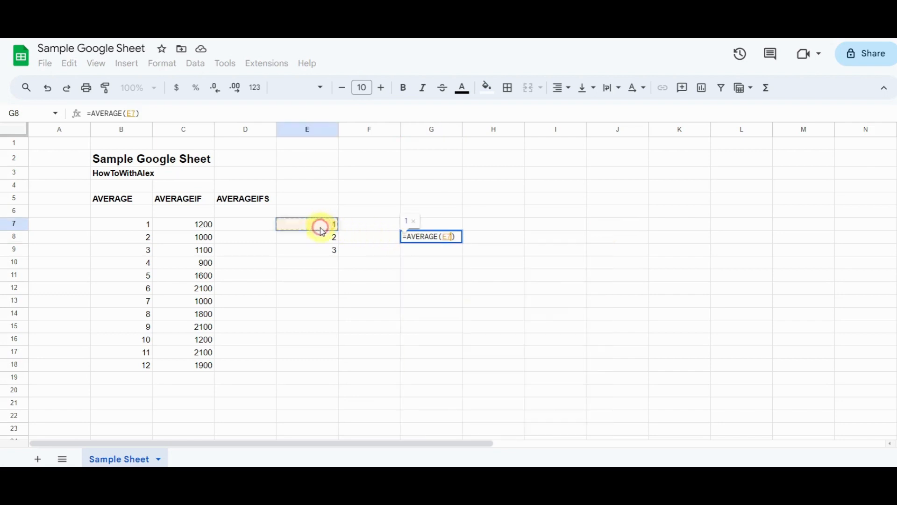
drag(322, 231, 320, 248)
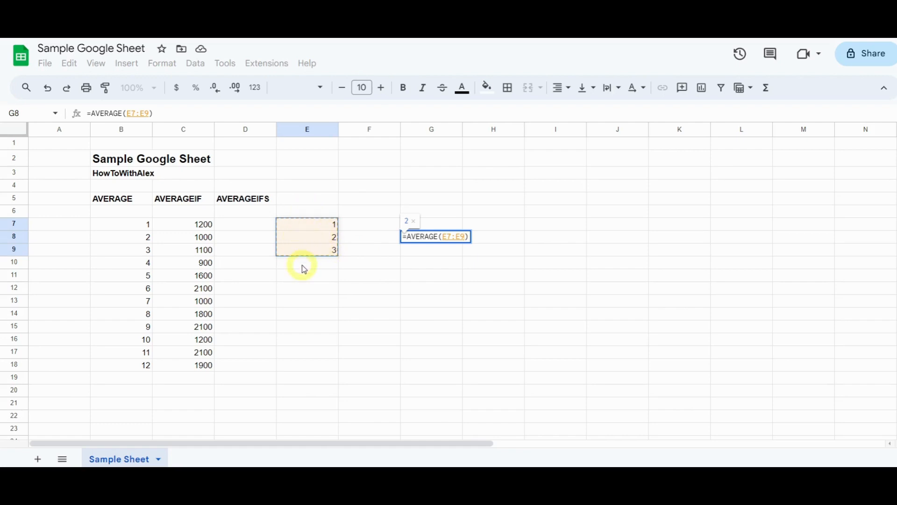
key(Return)
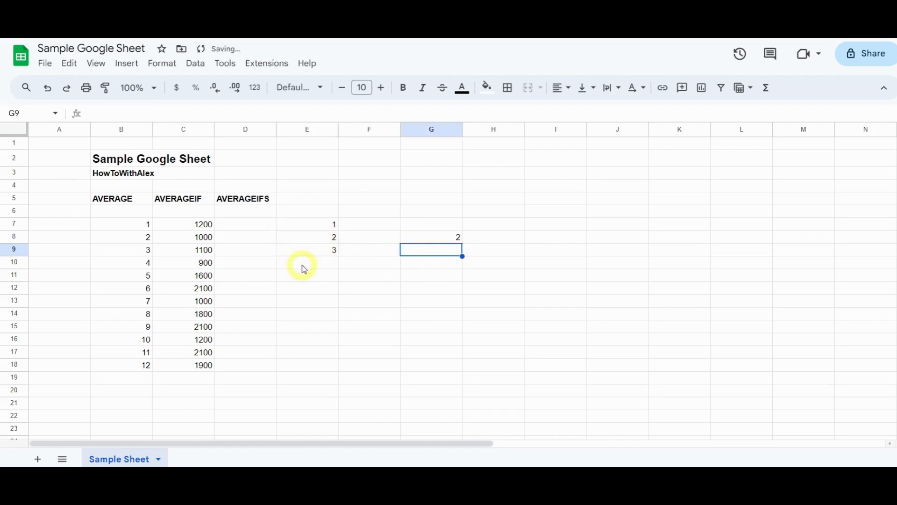
Clear the AVERAGE formula from cell G8 and highlight the source values in E7:E9.
click(422, 239)
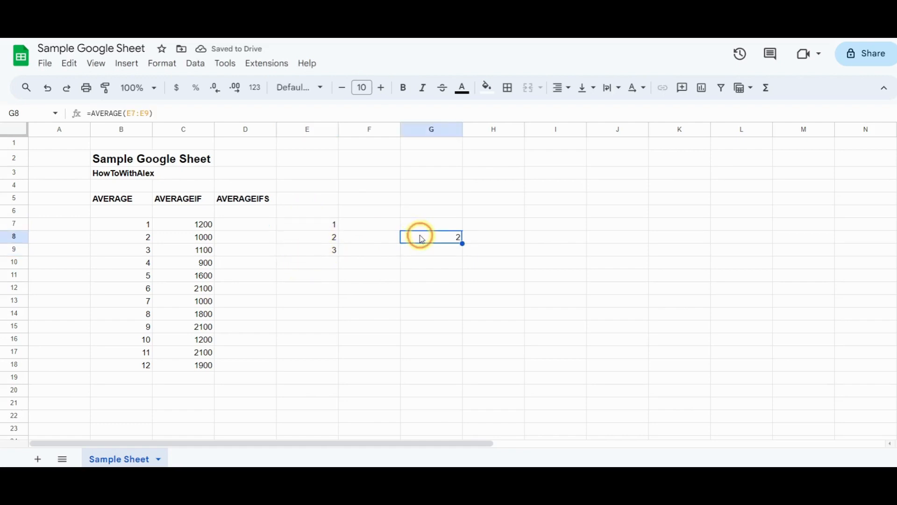
key(Delete)
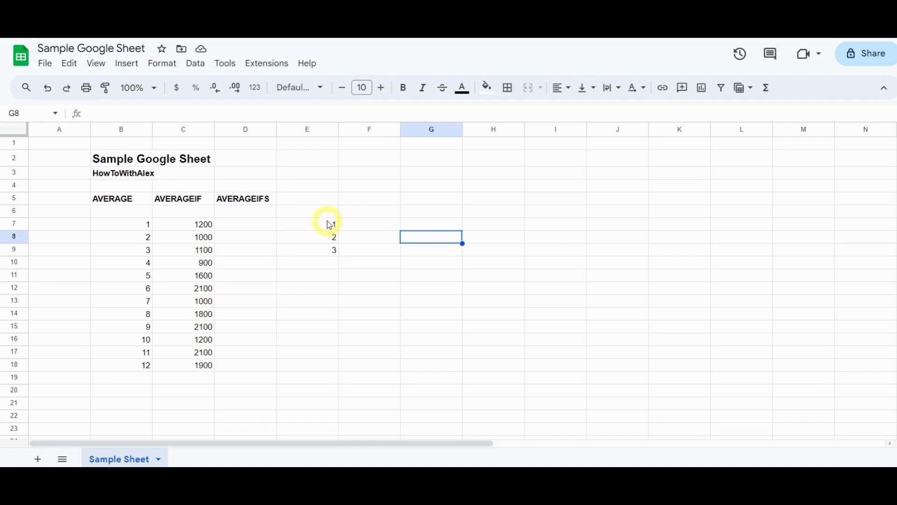
drag(329, 224, 333, 250)
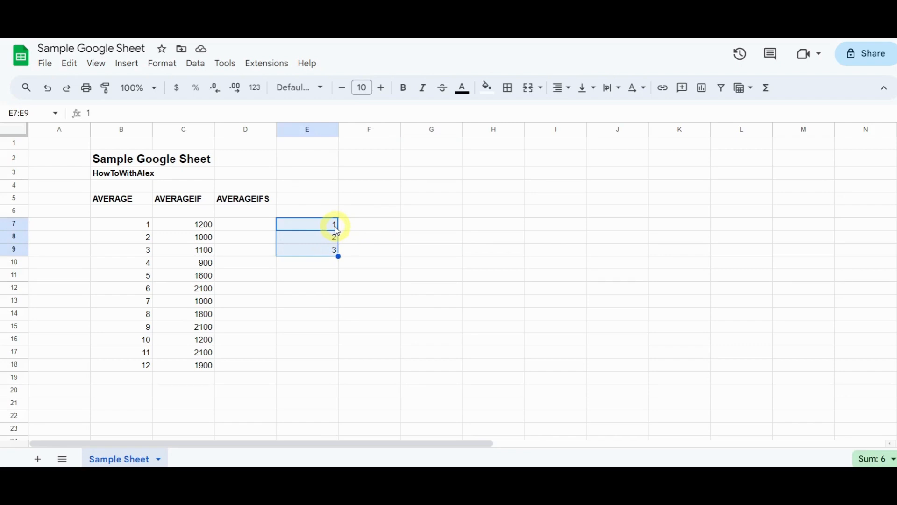
click(333, 252)
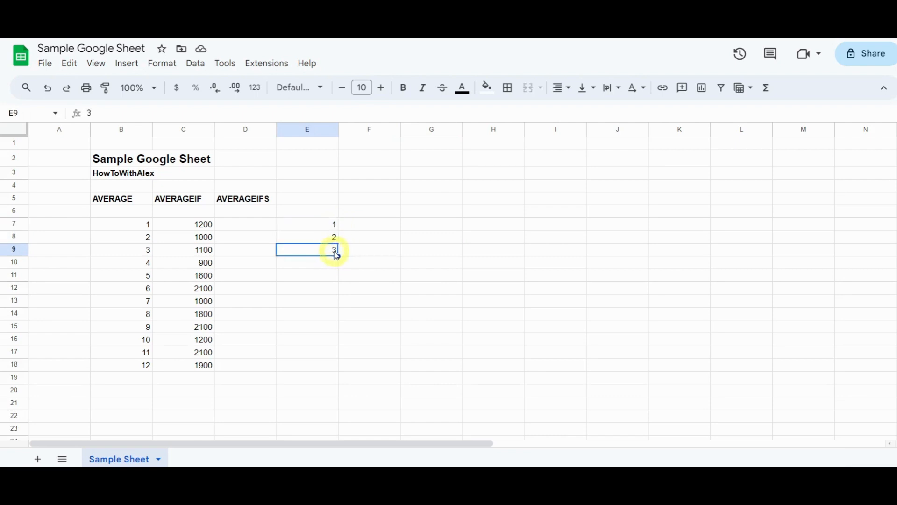
Enter a conditional average in cell G8 for values of at most 2: =AVERAGEIF(E7:E9,"<=2").
click(416, 242)
text(=)
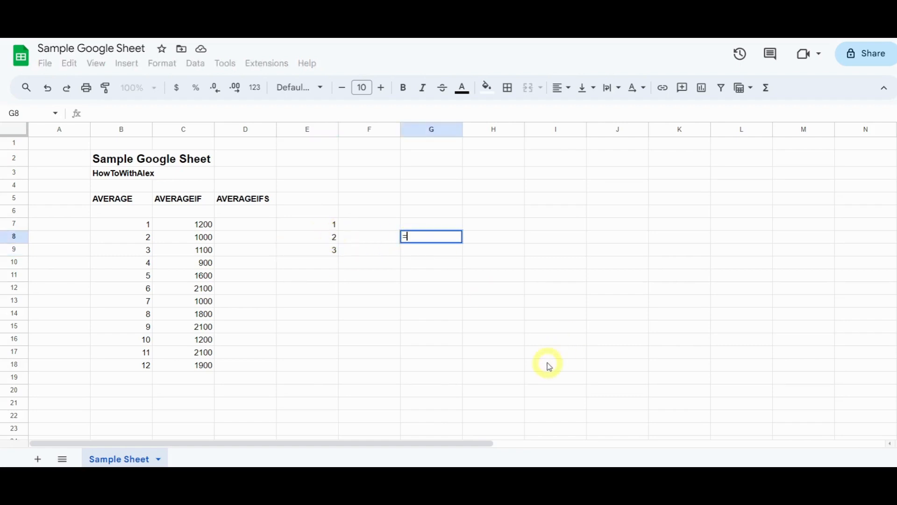
text(AVERAGE)
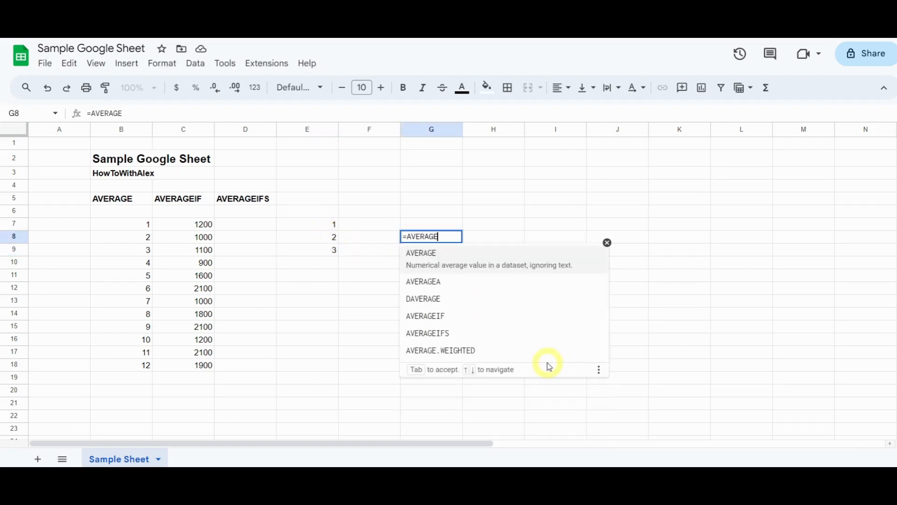
text(IF()
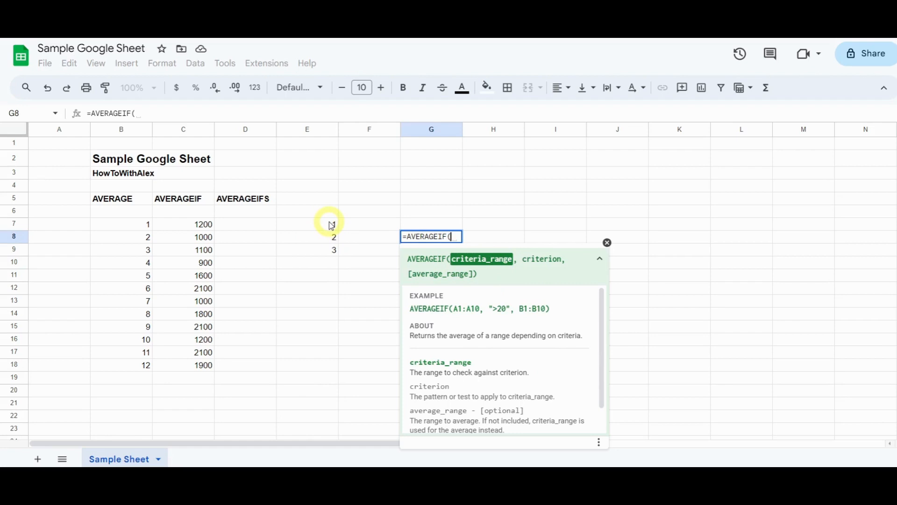
drag(331, 226, 316, 254)
text(,)
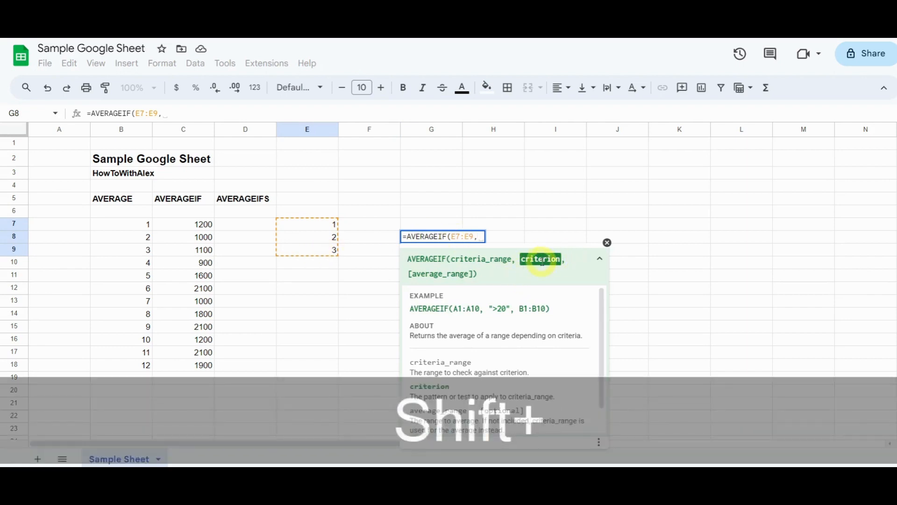
text(")
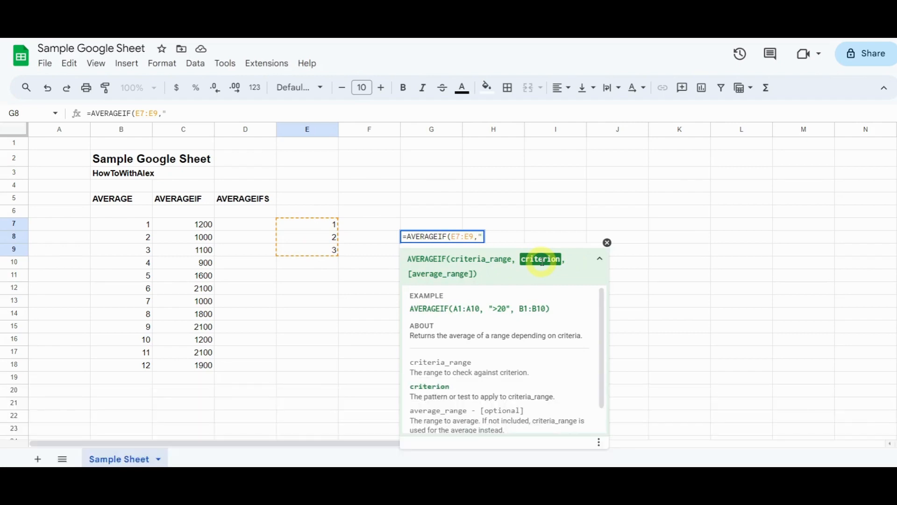
text(<=2")
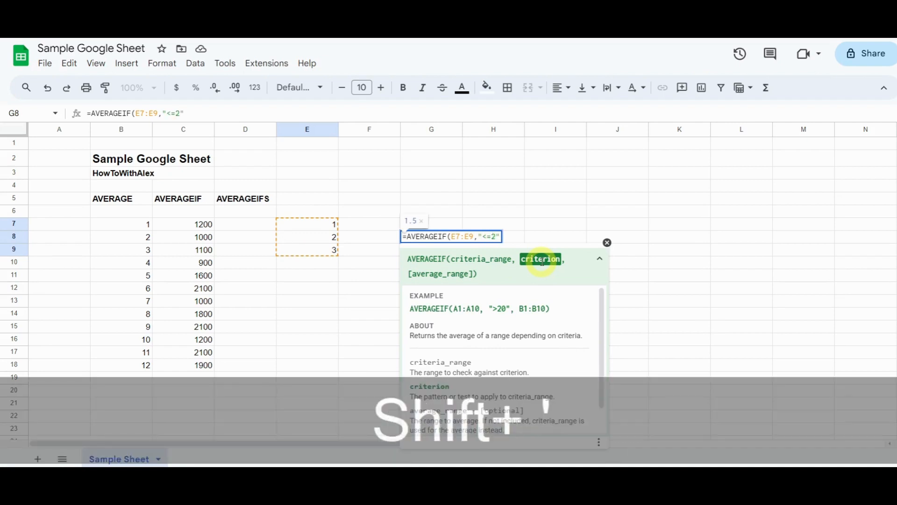
text(,)
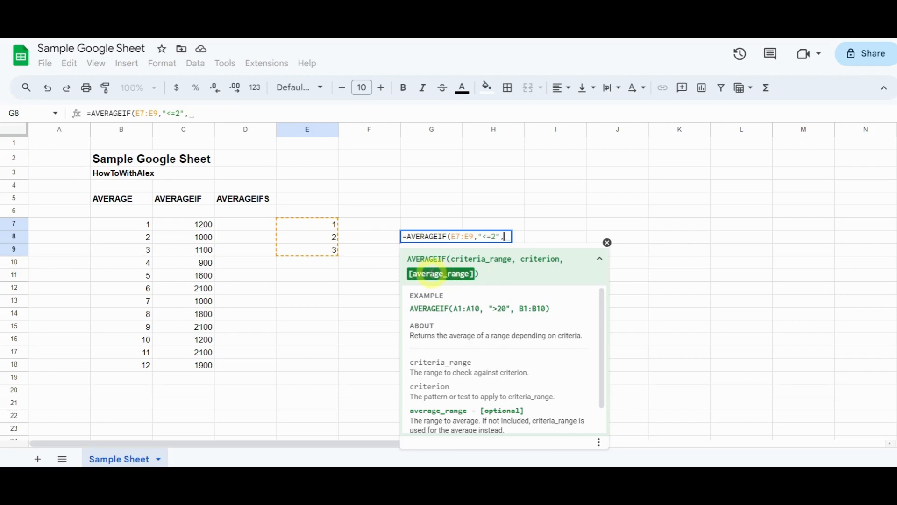
key(BackSpace)
text())
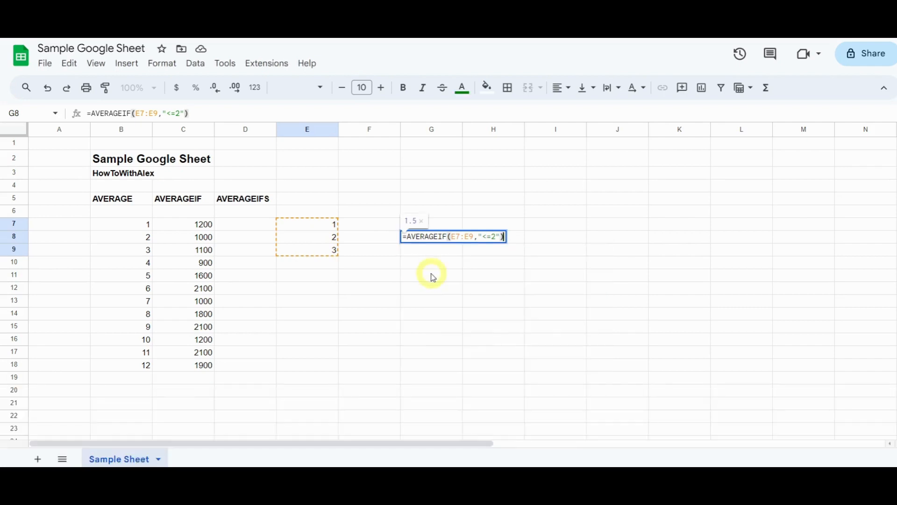
key(Return)
Examine the AVERAGEIF formula in G8 and the criteria range it refers to in column E.
click(444, 240)
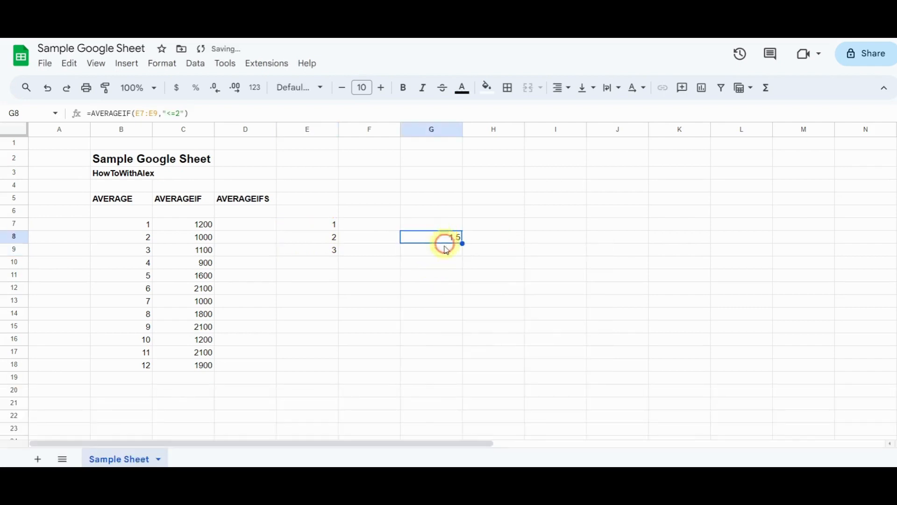
double_click(444, 236)
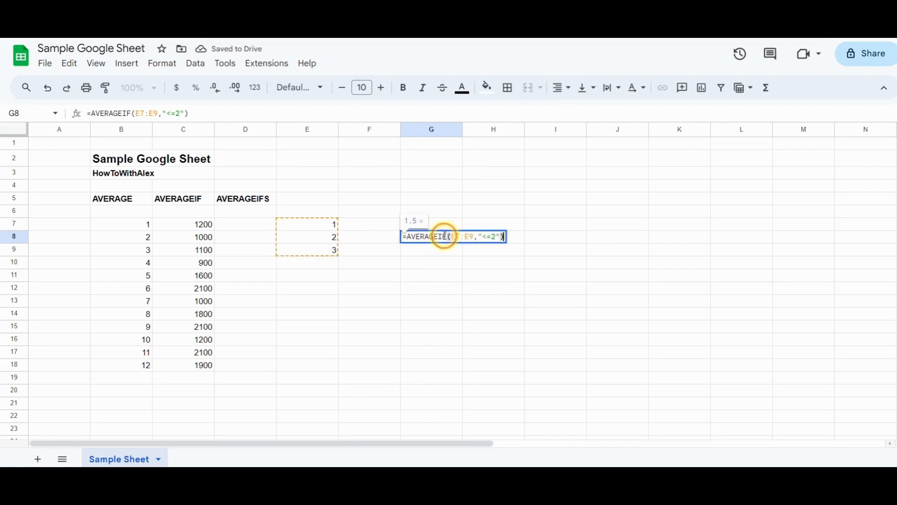
click(467, 238)
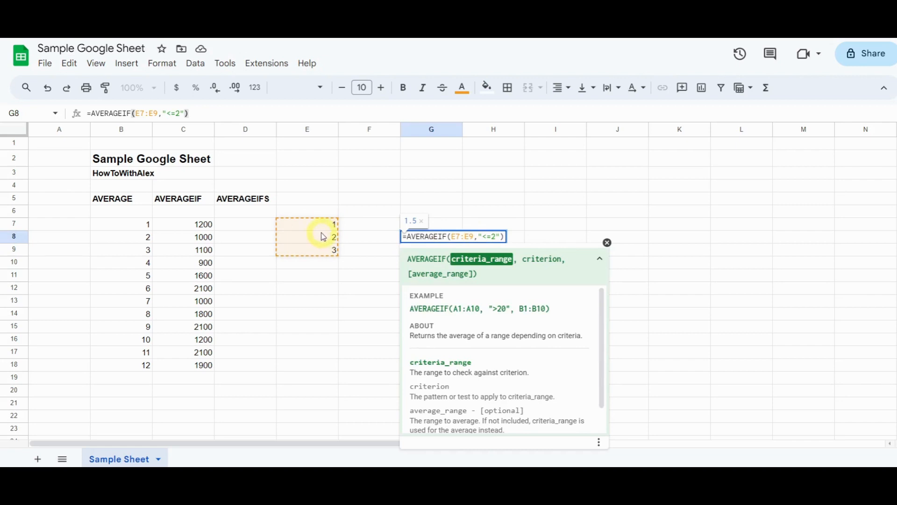
key(Return)
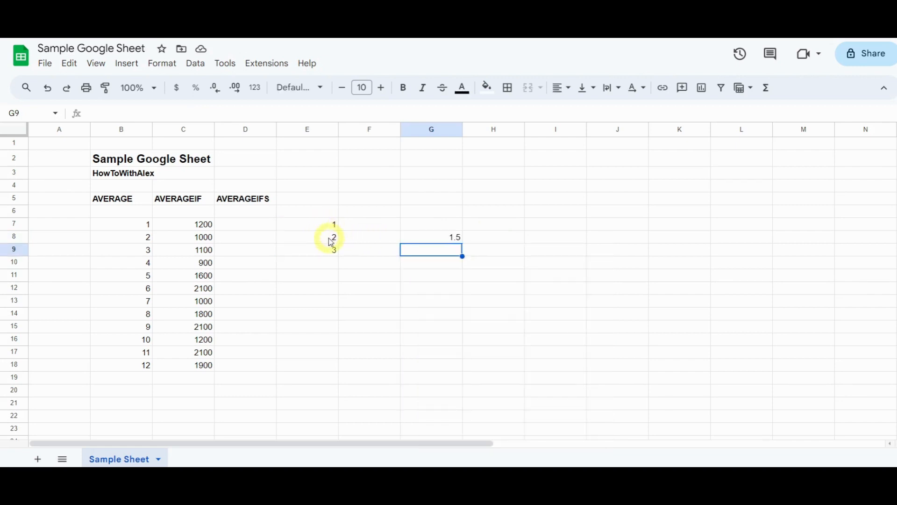
click(333, 239)
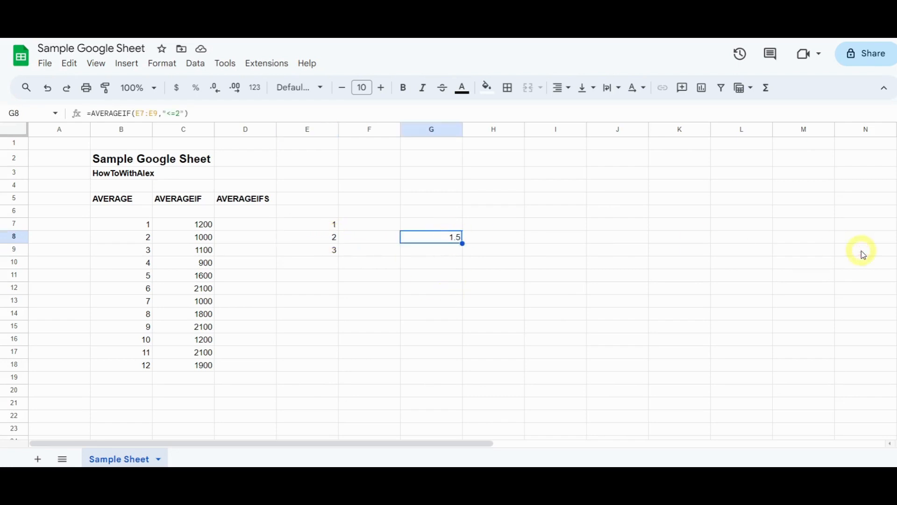
Clear the AVERAGEIF formula from cell G8 and select cell E7.
key(Delete)
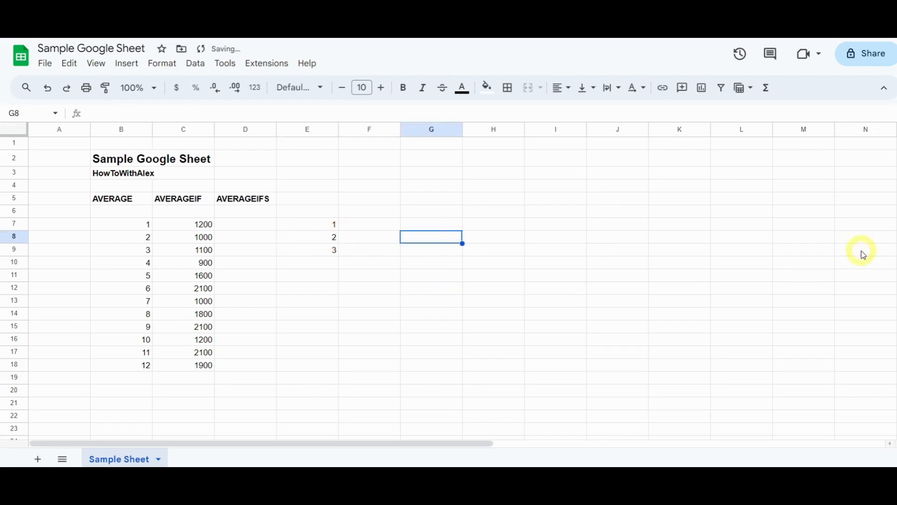
key(Left)
key(Left)
key(Up)
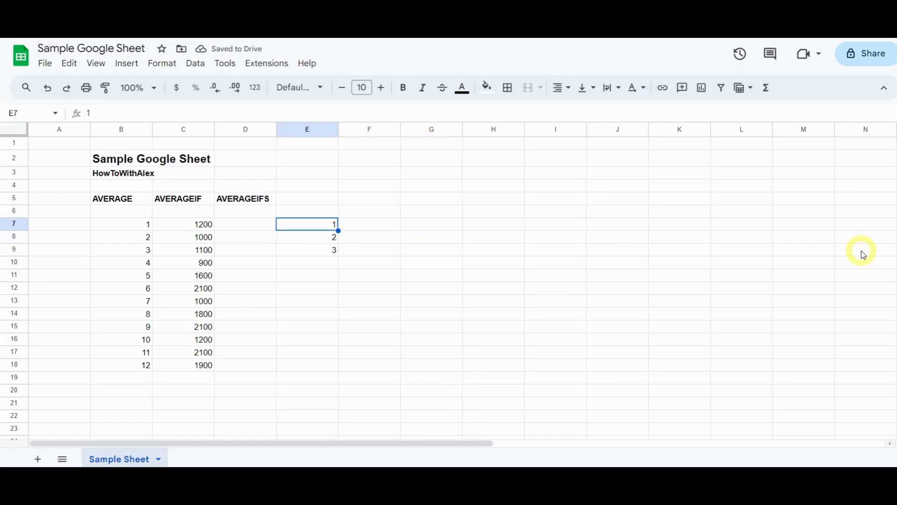
Enter the values -2, -1, 0, 1, 2 and 3 down cells E7:E12.
text(-2)
key(Return)
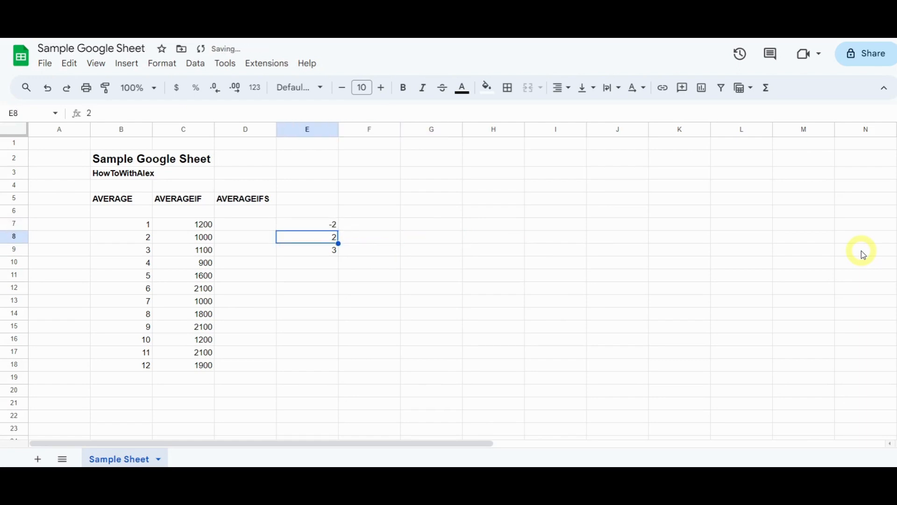
text(-1)
key(Return)
text(0)
key(Return)
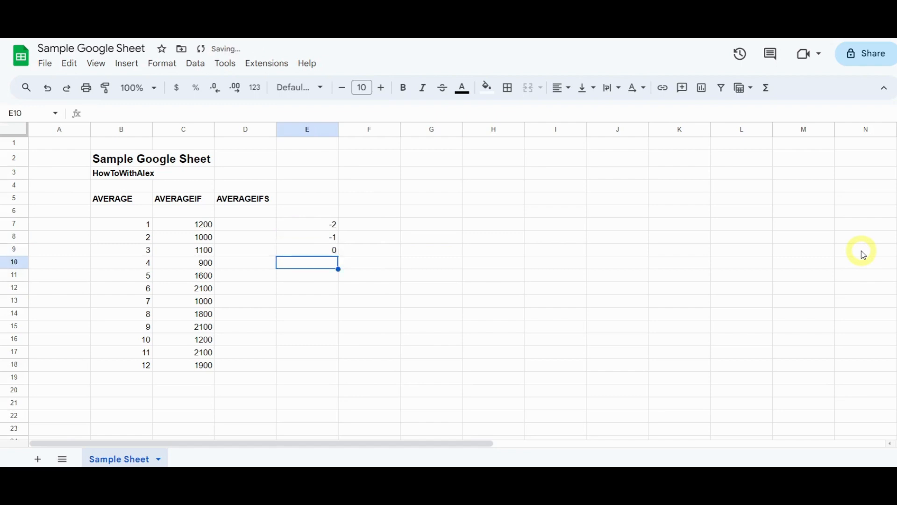
text(1)
key(Return)
text(2)
key(Return)
text(3)
key(Return)
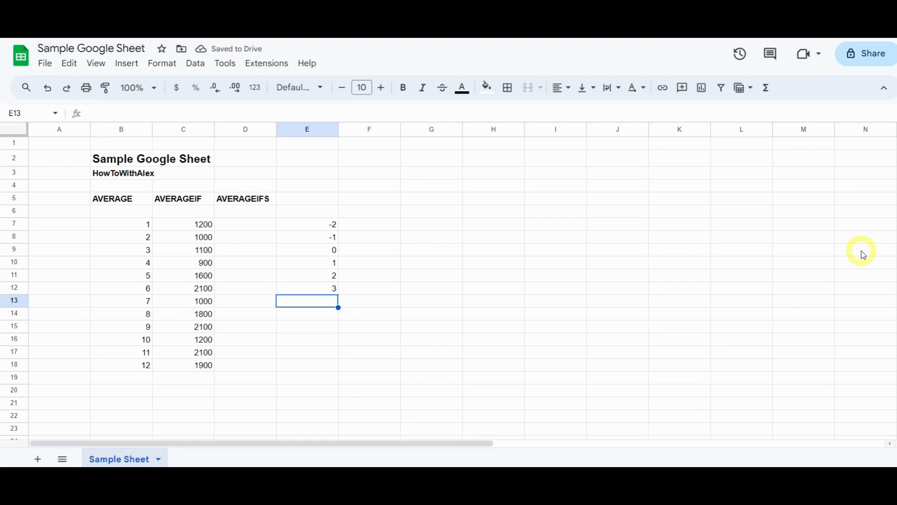
Remove the 0 from the column E series by entering 1, 2 and 3 in E9:E11 and clearing E12.
key(Up)
key(Up)
key(Up)
key(Up)
key(Delete)
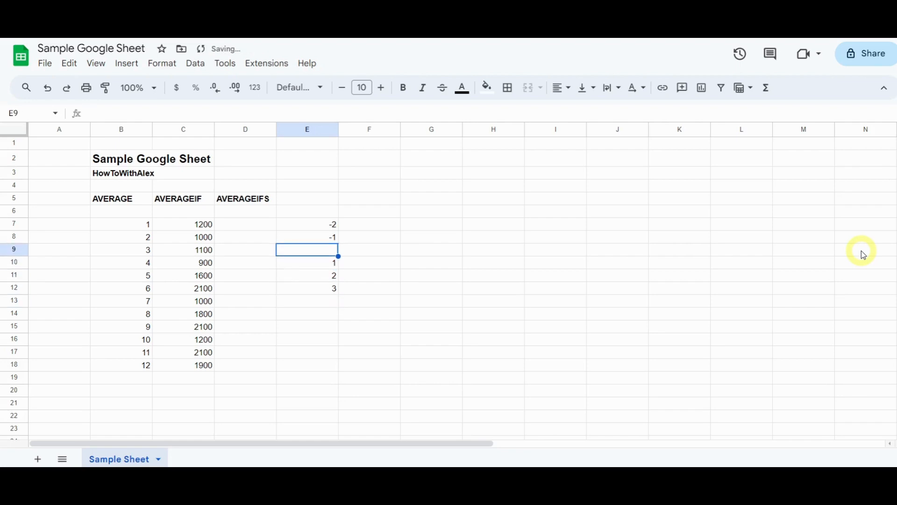
text(1)
key(Return)
text(2)
key(Return)
text(3)
key(Return)
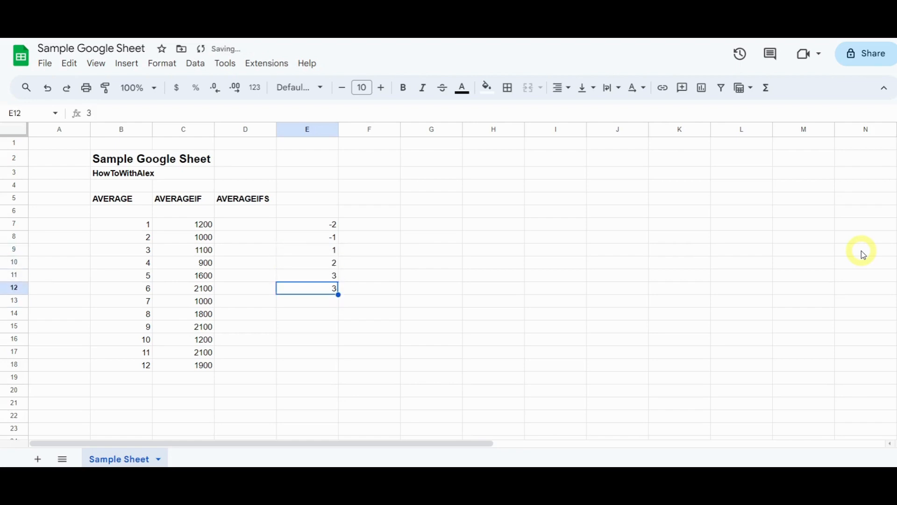
key(Delete)
Examine the negative and positive sample values in cells E7:E11.
key(Up)
key(Up)
key(Up)
key(Up)
key(Up)
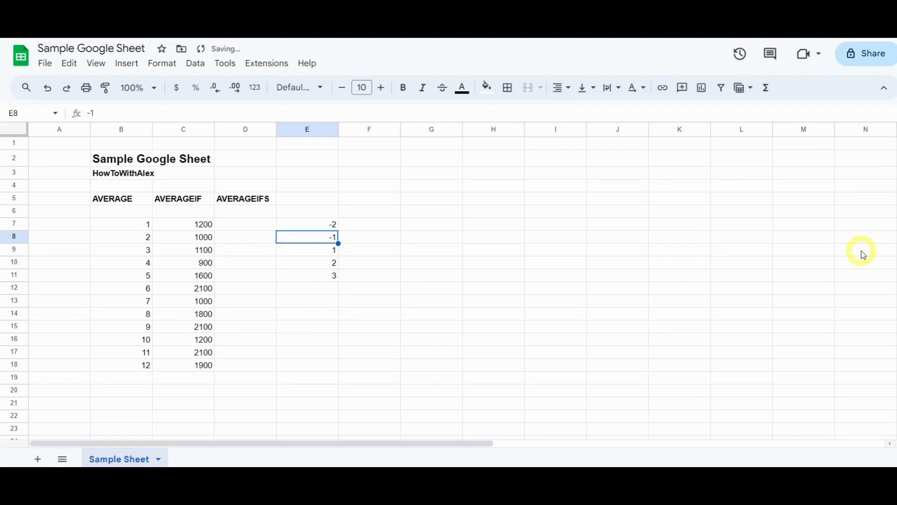
key(Down)
key(Down)
key(Down)
key(Up)
key(Up)
key(Up)
key(Down)
key(Down)
key(Down)
key(Down)
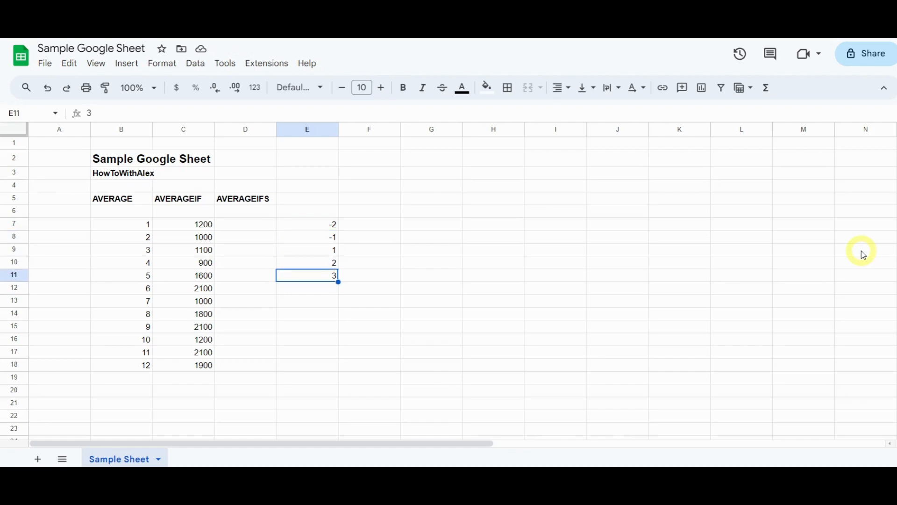
key(Up)
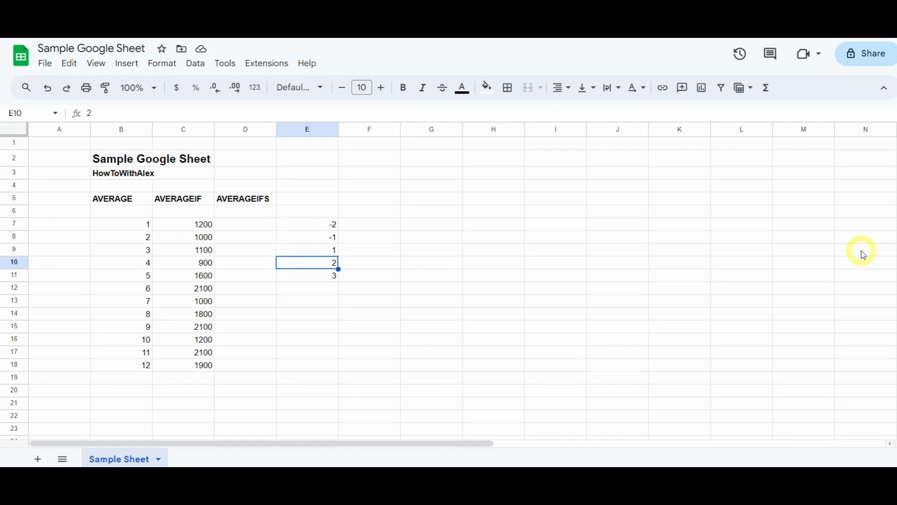
Extend the column E series with 4 in E12 and 5 in E13.
key(Down)
key(Down)
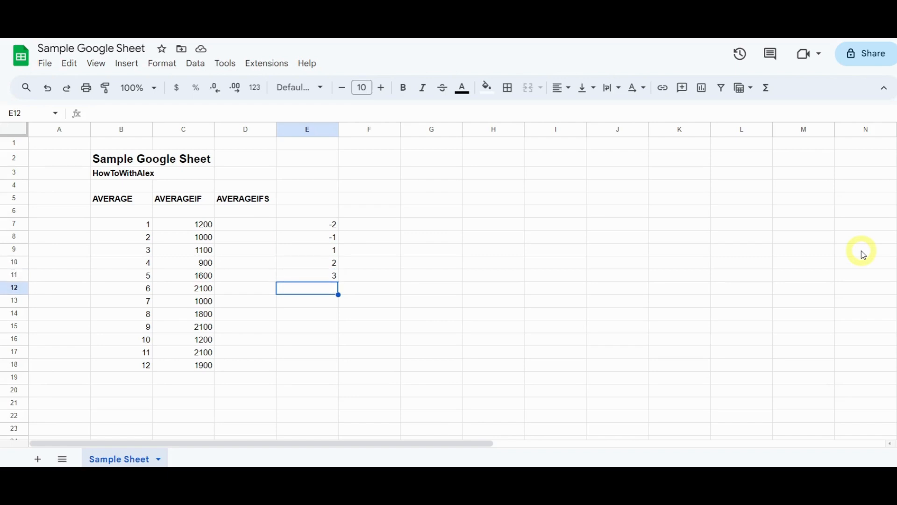
text(4)
key(Return)
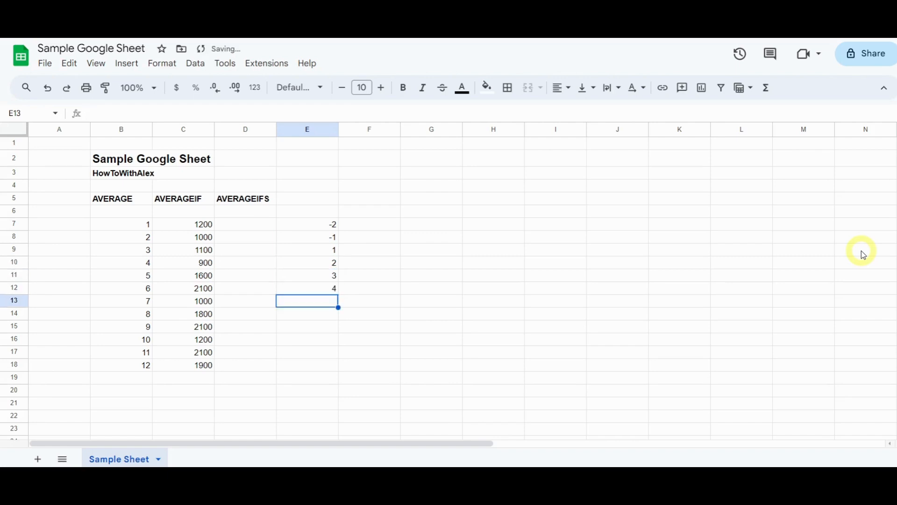
text(5)
key(Return)
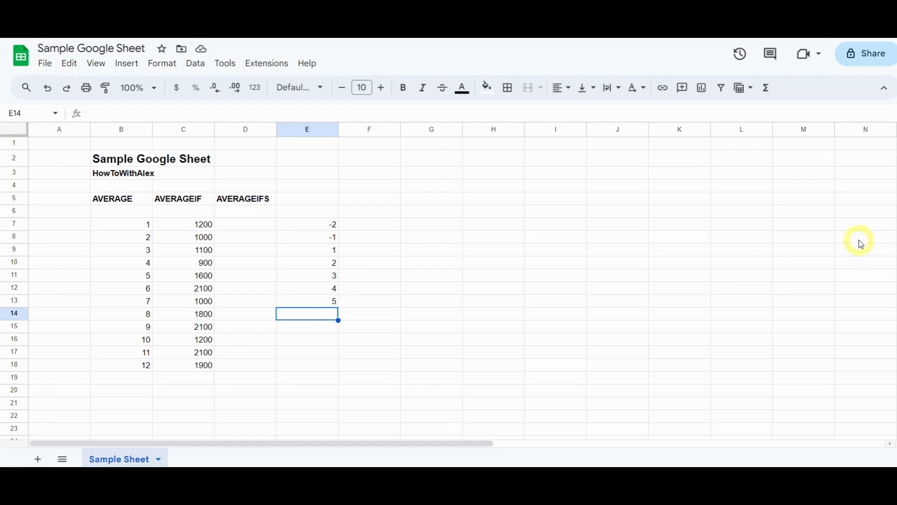
Check the AVERAGEIF heading in C5 and highlight the values in E9:E11.
click(191, 199)
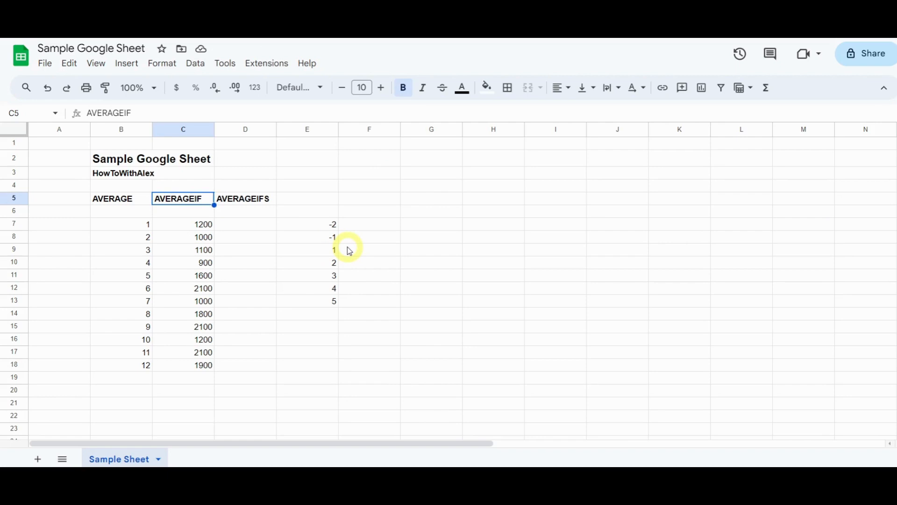
click(424, 238)
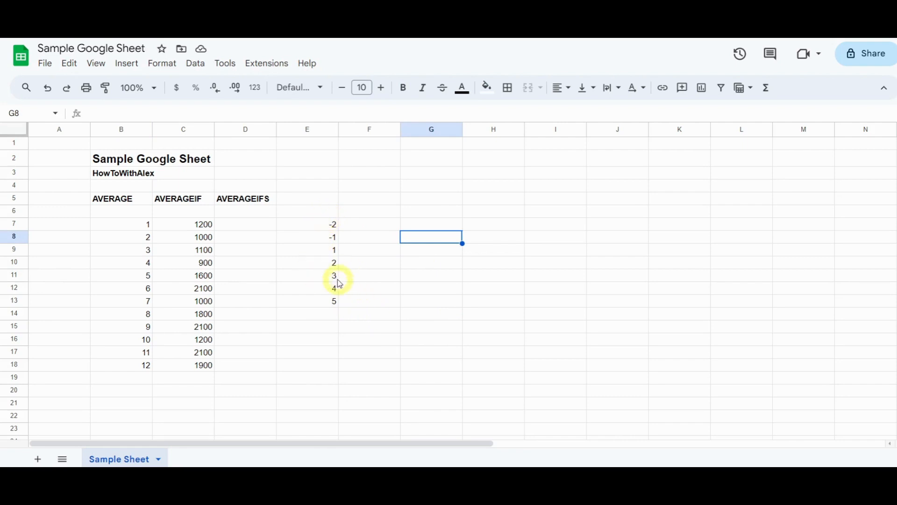
drag(330, 250, 332, 274)
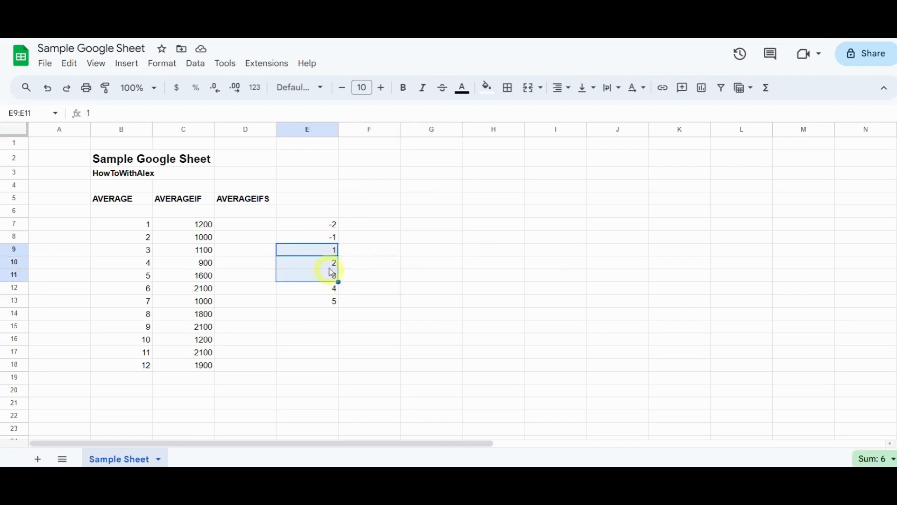
click(331, 263)
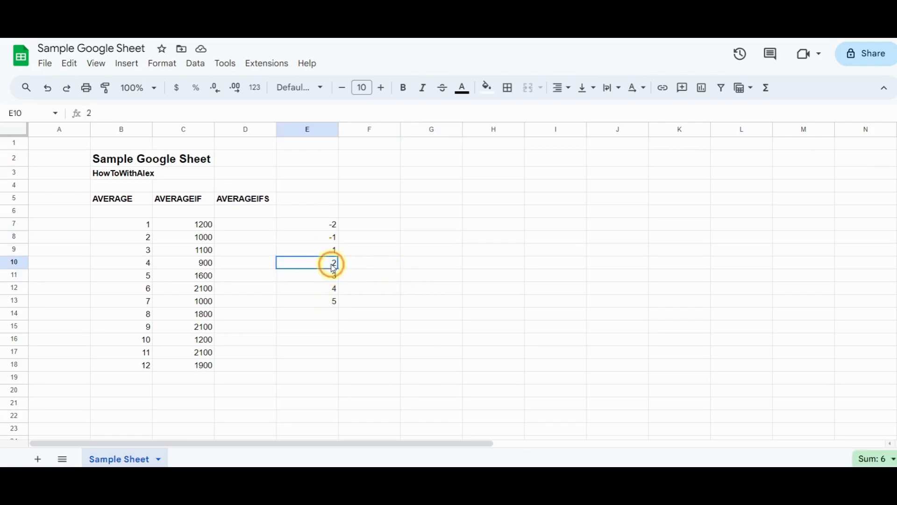
Start an AVERAGEIFS formula in cell G9 with E7:E13 as the average range.
click(437, 251)
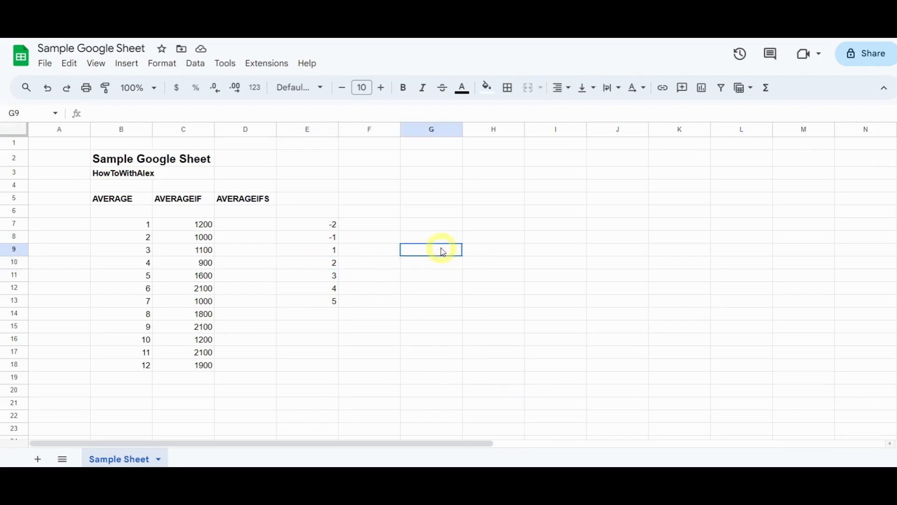
text(=)
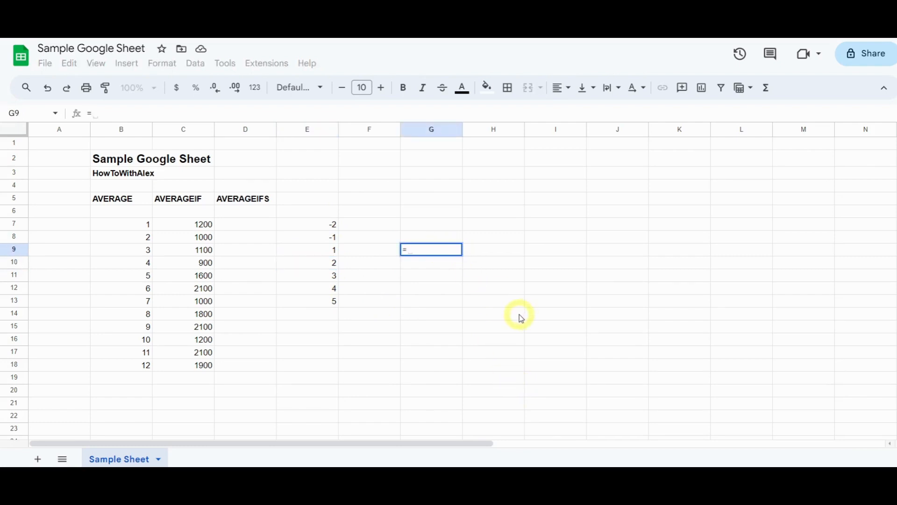
text(AVERAGE)
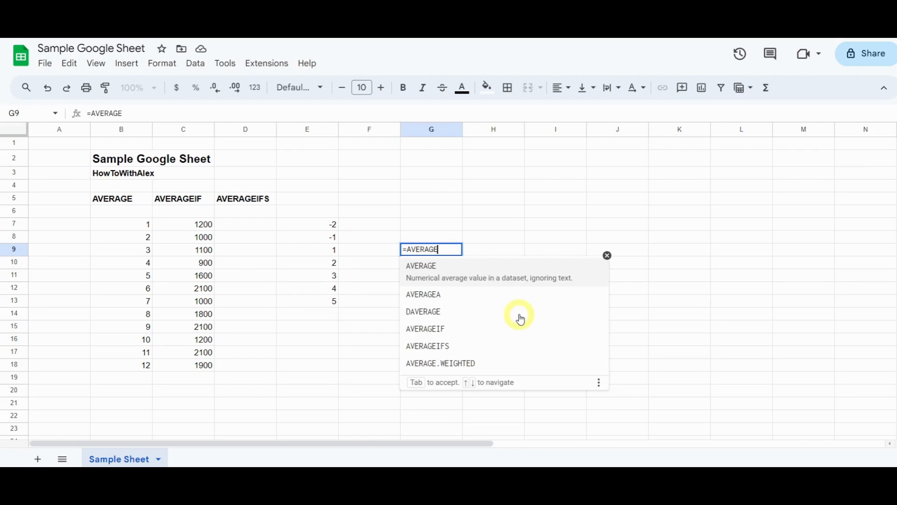
text(IFS()
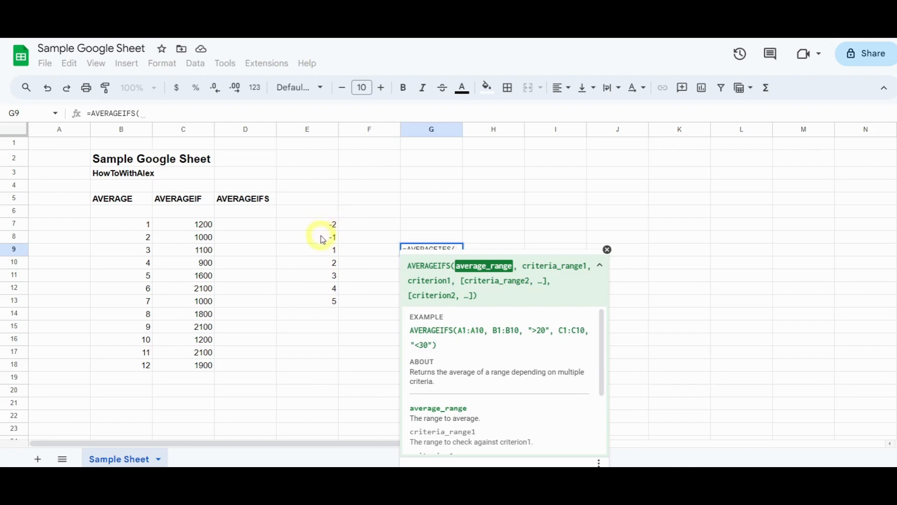
drag(320, 253, 321, 276)
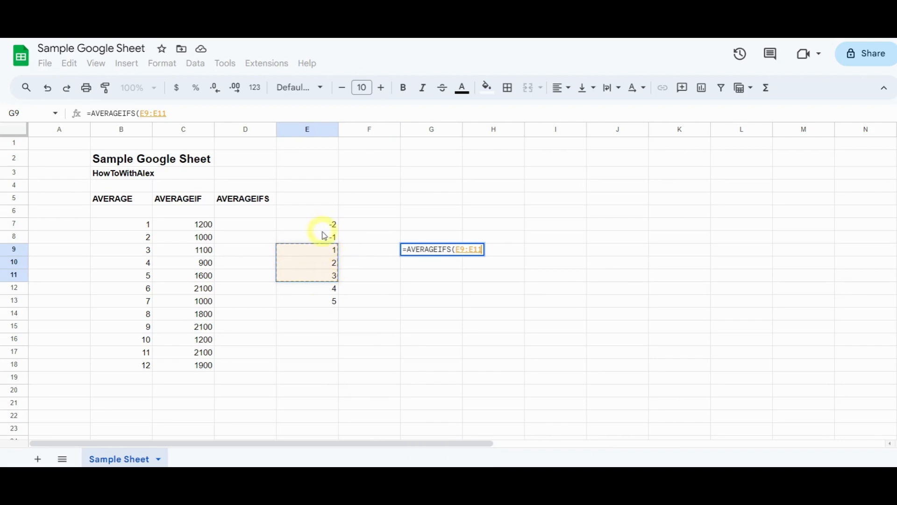
drag(326, 225, 333, 302)
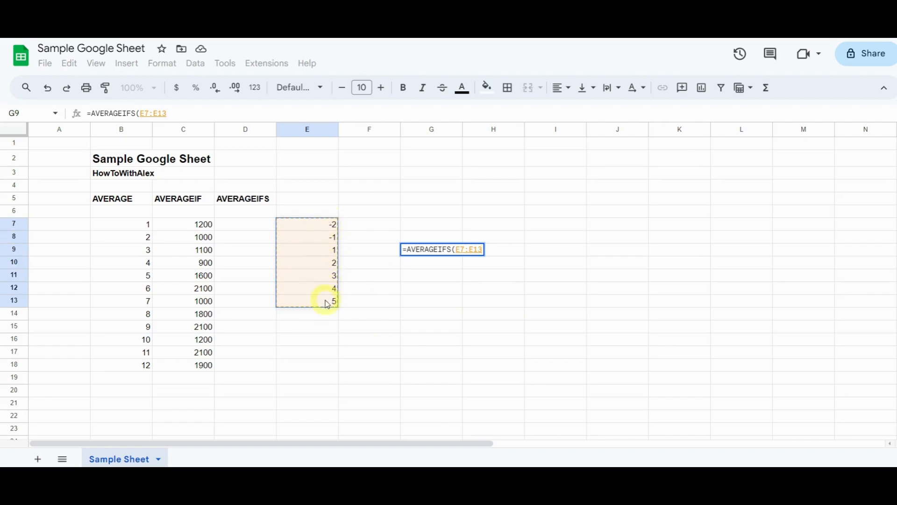
Add E7:E13 as the formula's first criteria range with the criterion ">=0".
text(,)
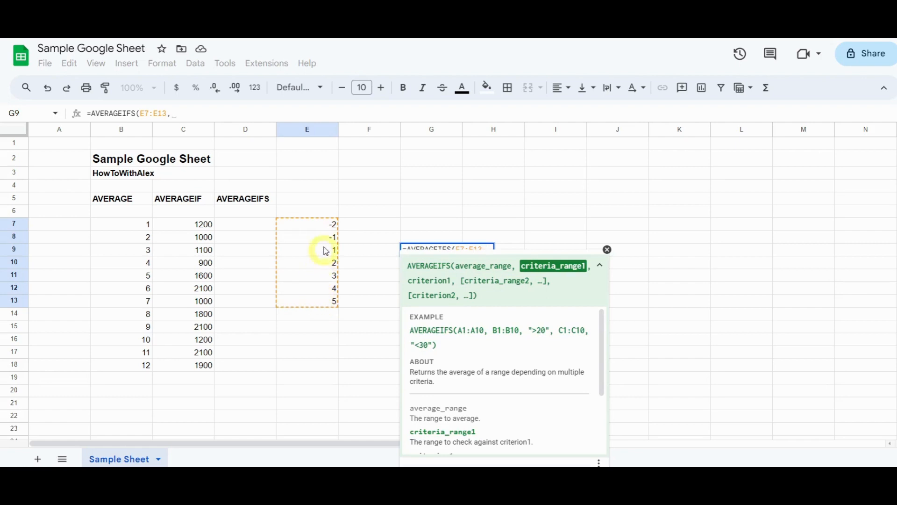
drag(330, 226, 334, 301)
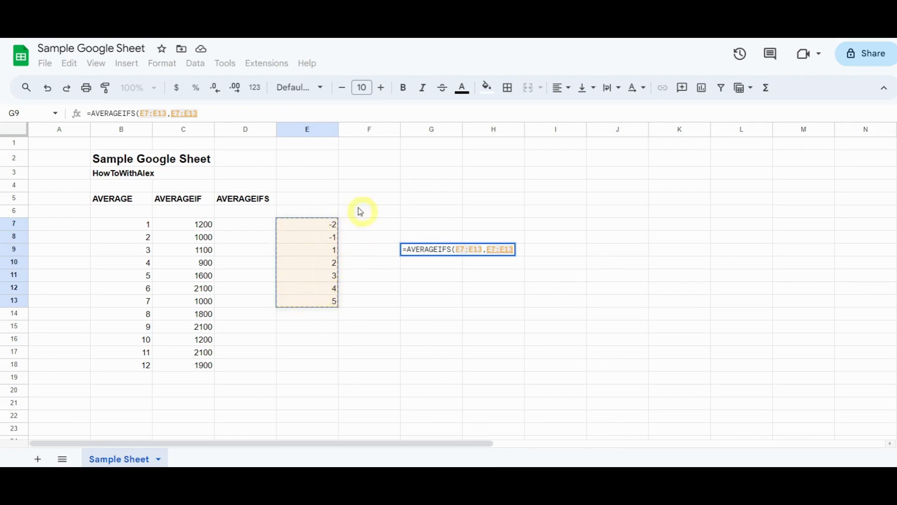
text(,)
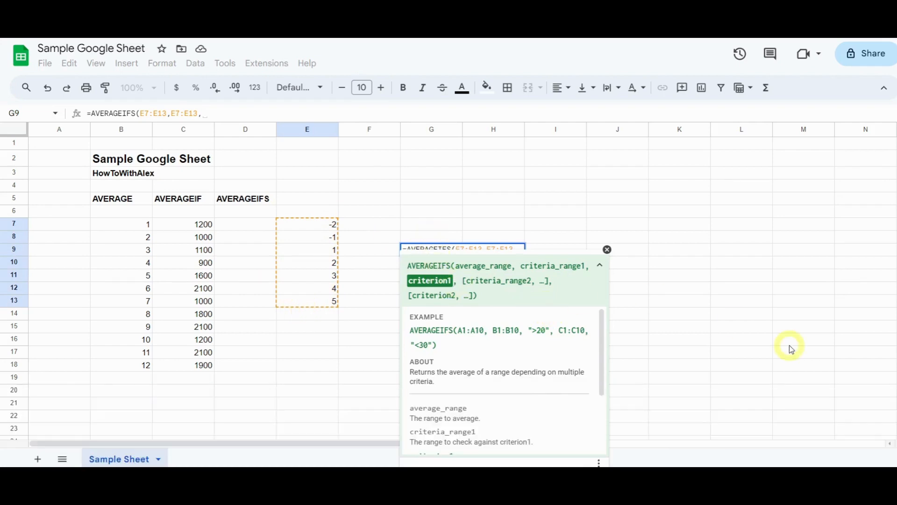
text(")
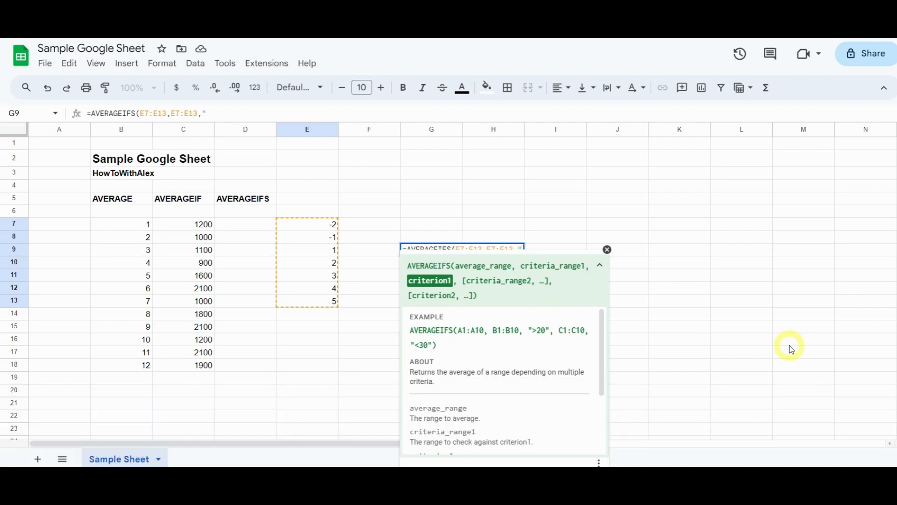
scroll(697, 293, down, 1)
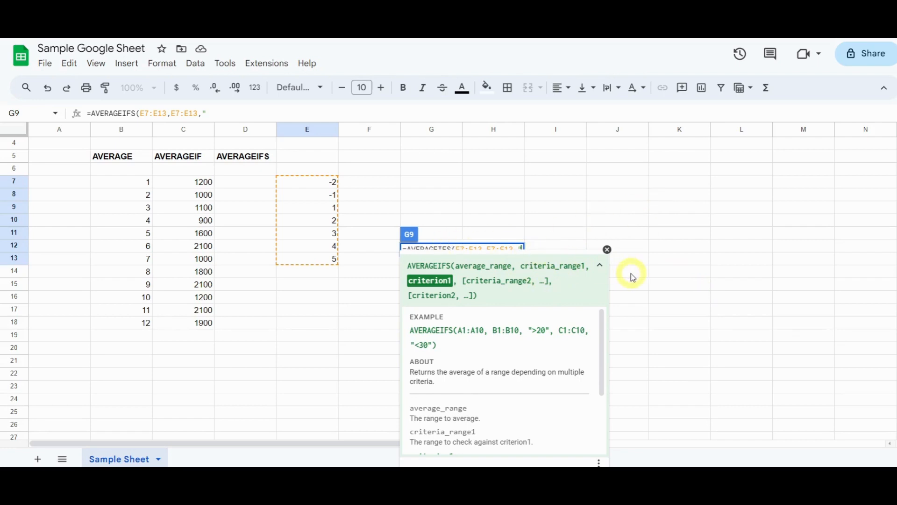
text(>)
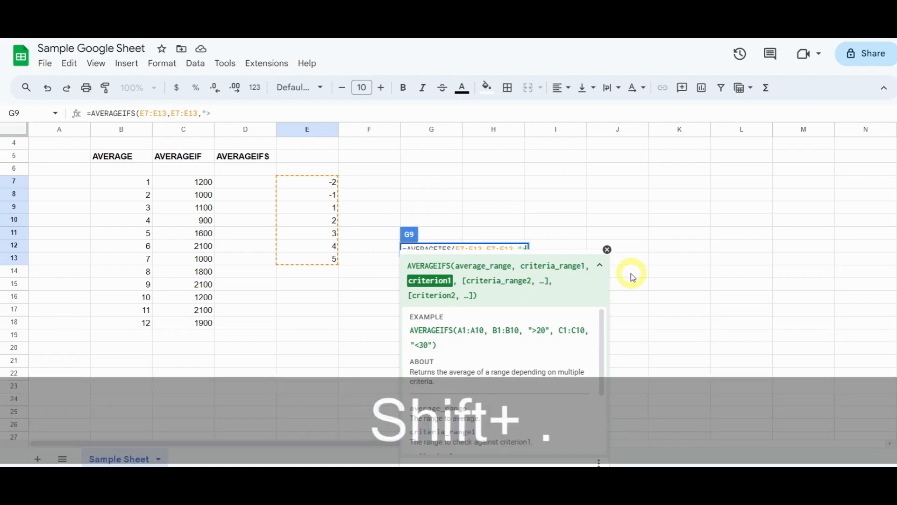
text(=0)
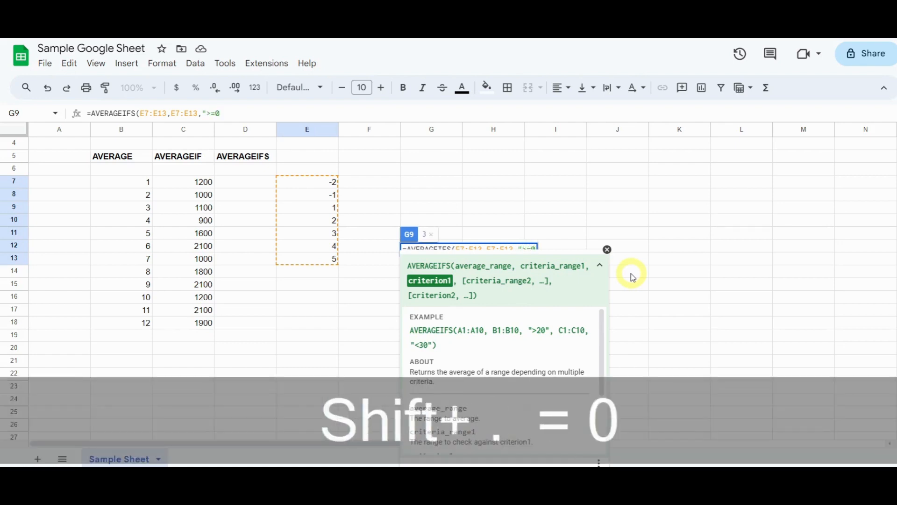
text(",)
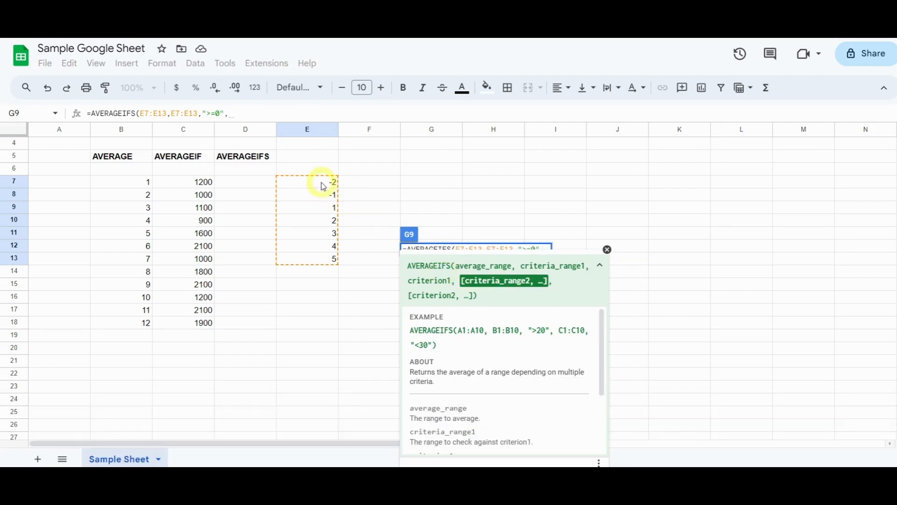
Complete the AVERAGEIFS formula in G9 with E7:E13 as second criteria range and the criterion "<=3".
drag(323, 186, 321, 260)
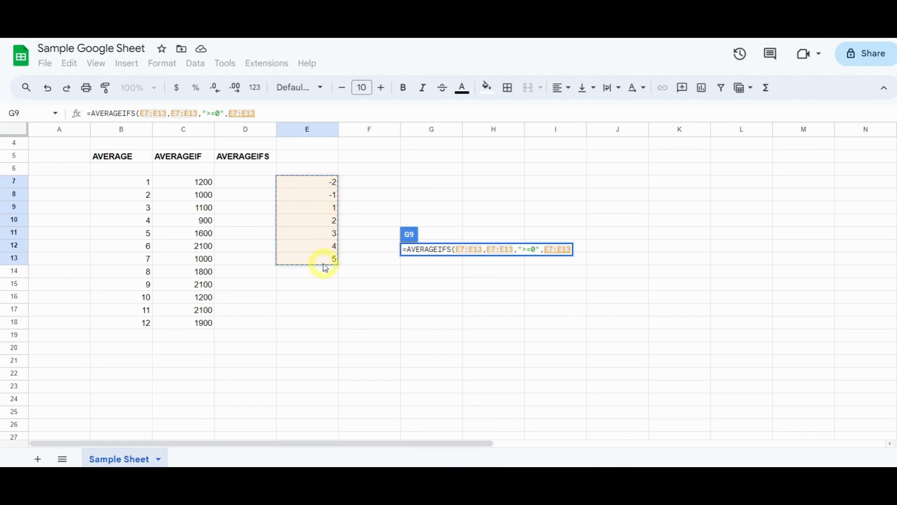
text(,")
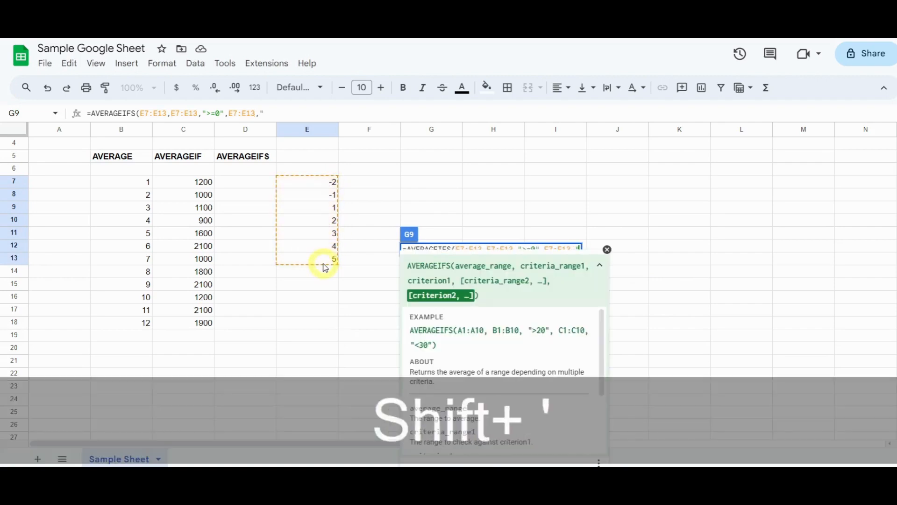
text(<)
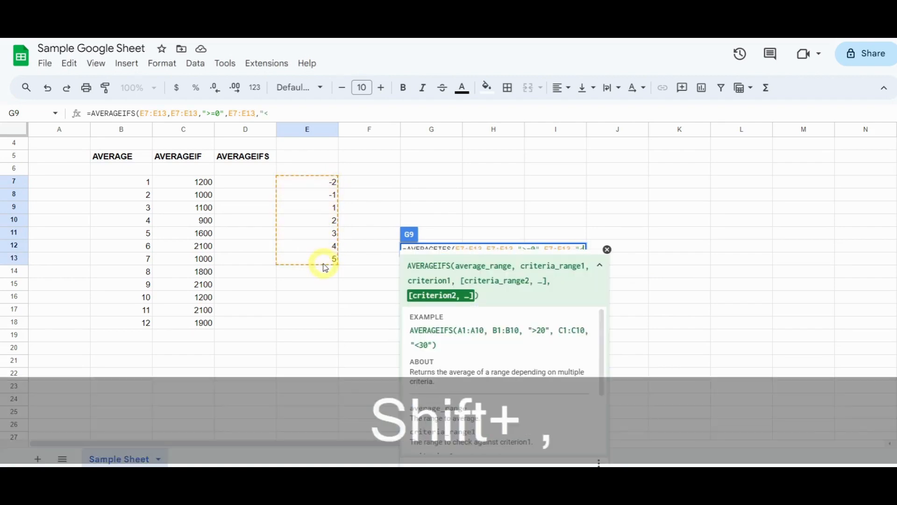
text(=)
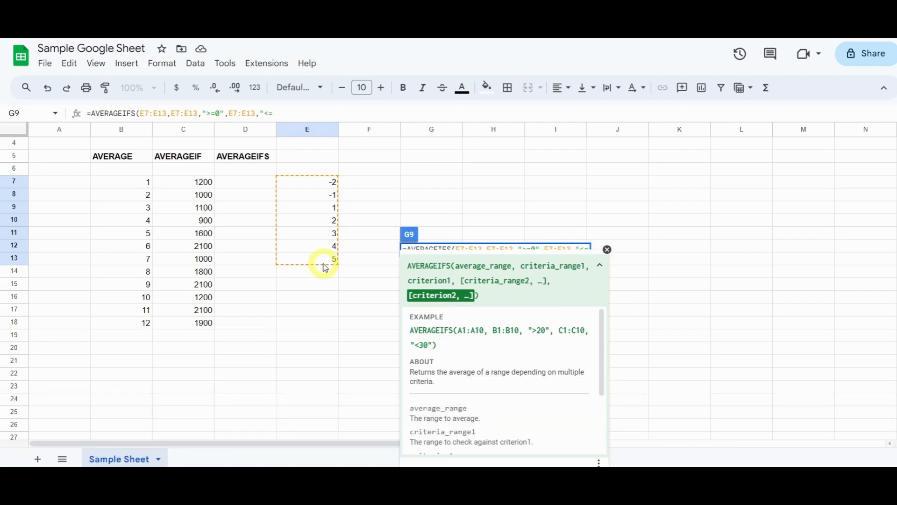
text(3")
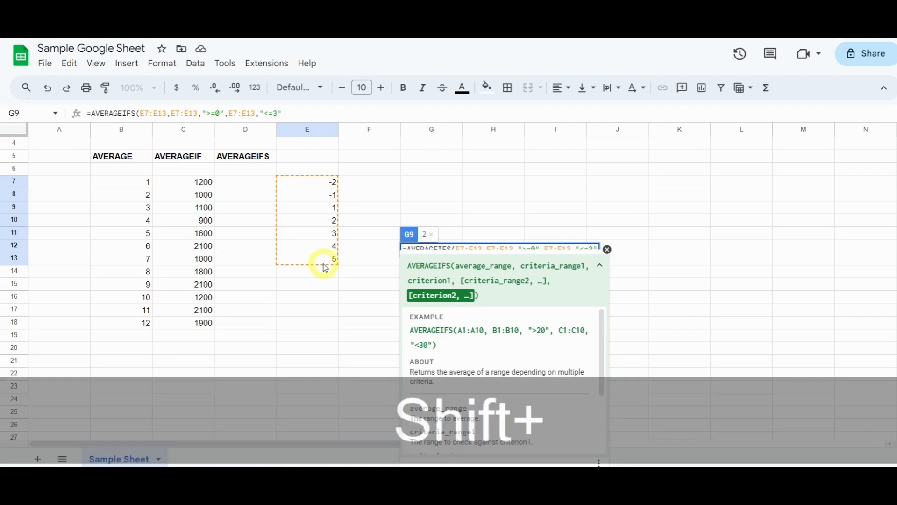
text())
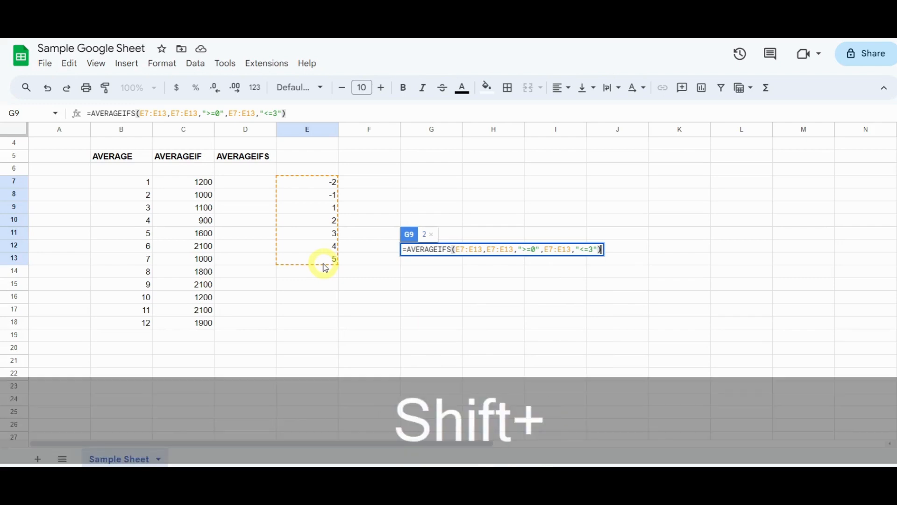
key(Return)
key(Up)
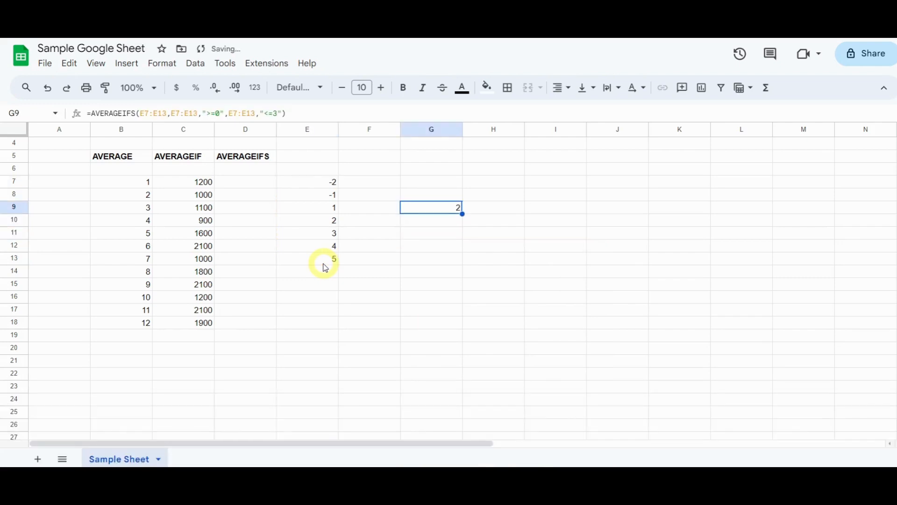
Review each argument of the AVERAGEIFS formula in G9, from the average range to the second criterion.
double_click(447, 207)
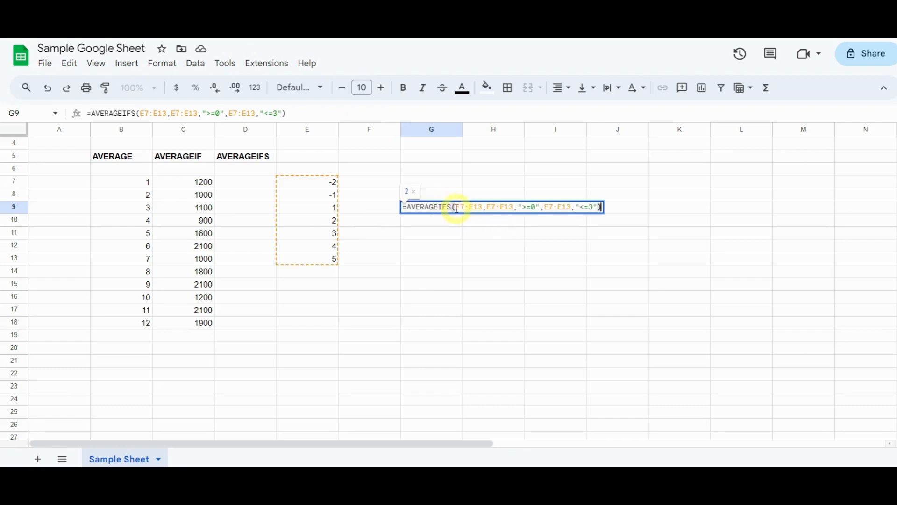
drag(456, 206, 483, 211)
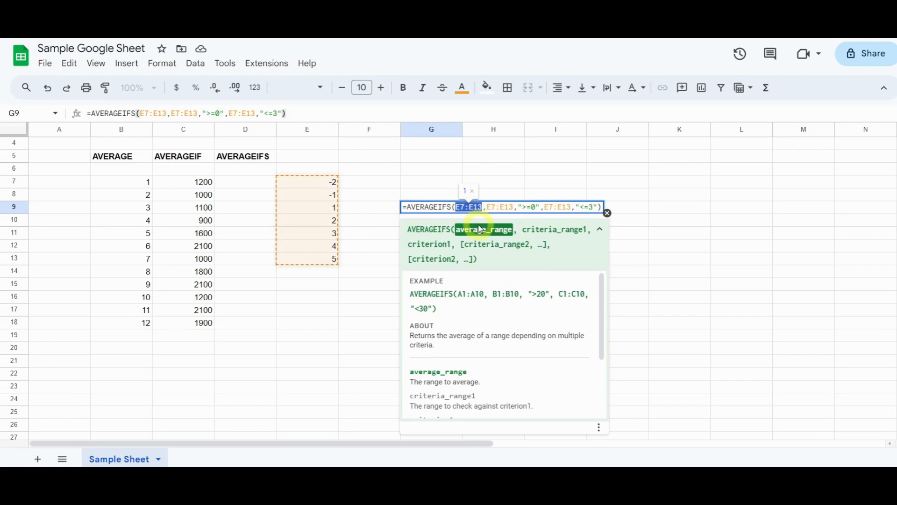
drag(487, 207, 513, 206)
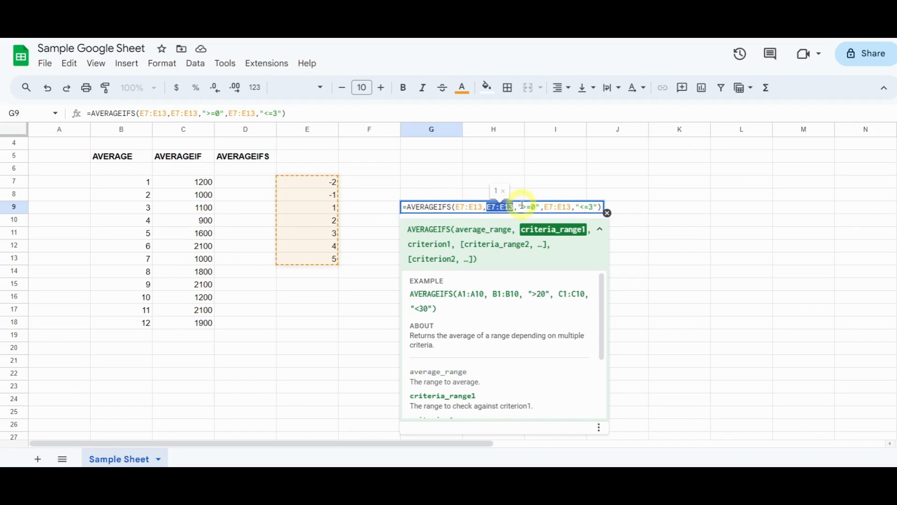
drag(522, 206, 534, 206)
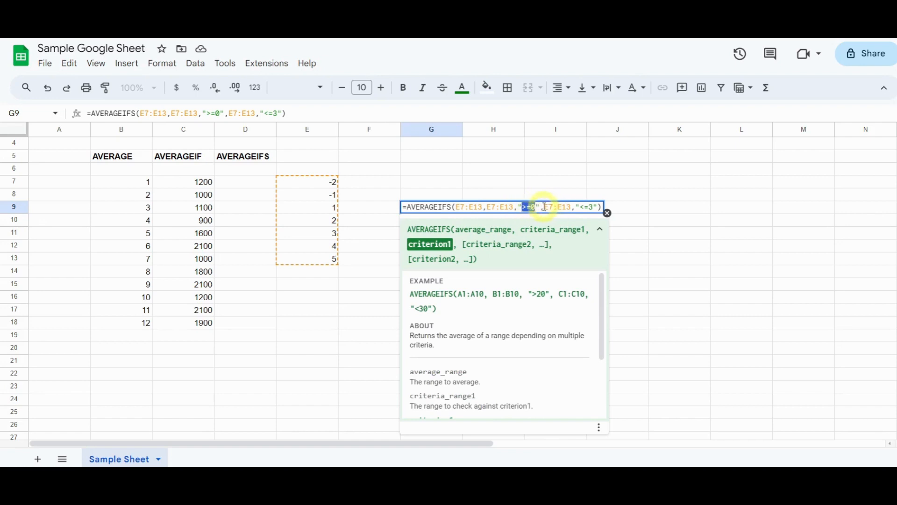
drag(545, 206, 571, 207)
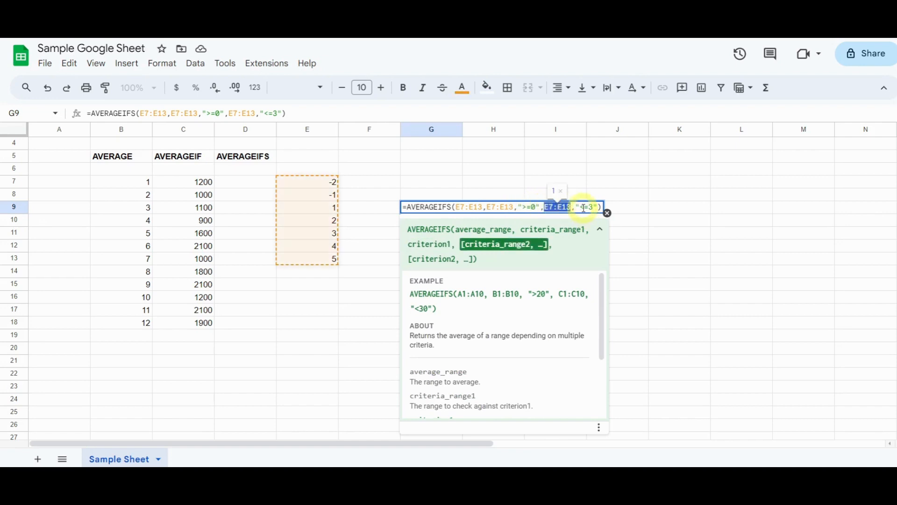
drag(589, 206, 592, 207)
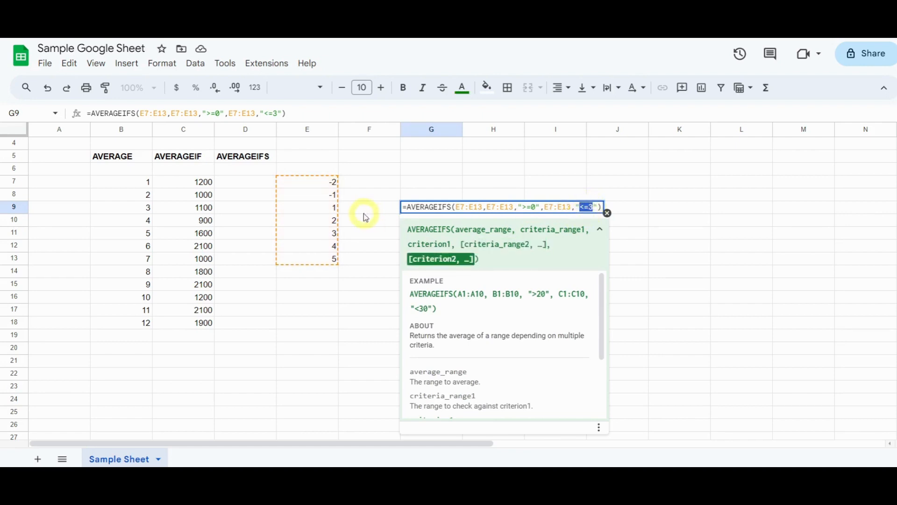
click(364, 182)
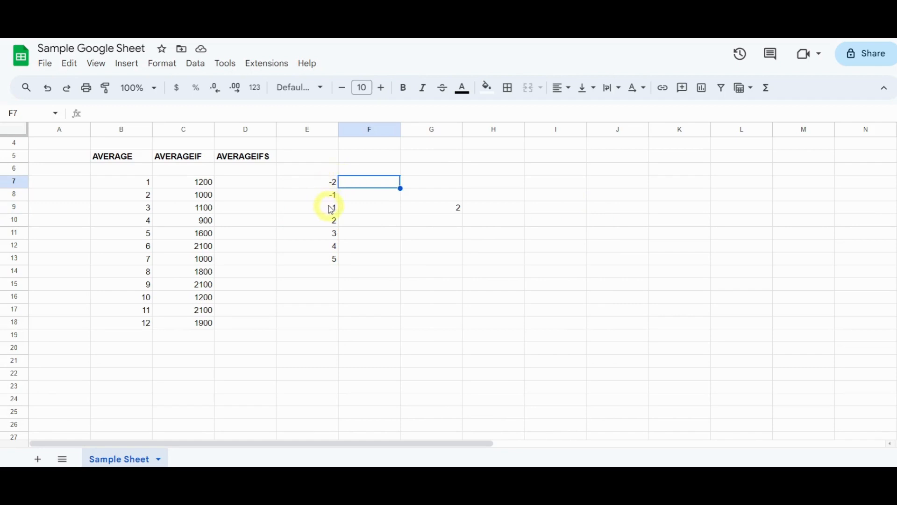
Compare the matching values in E9:E11 with the AVERAGEIFS result in G9.
drag(331, 207, 332, 231)
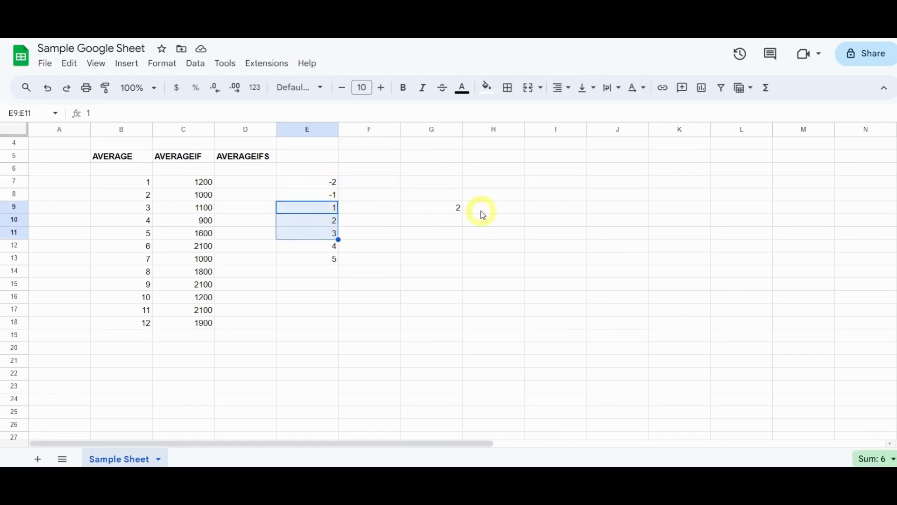
click(440, 207)
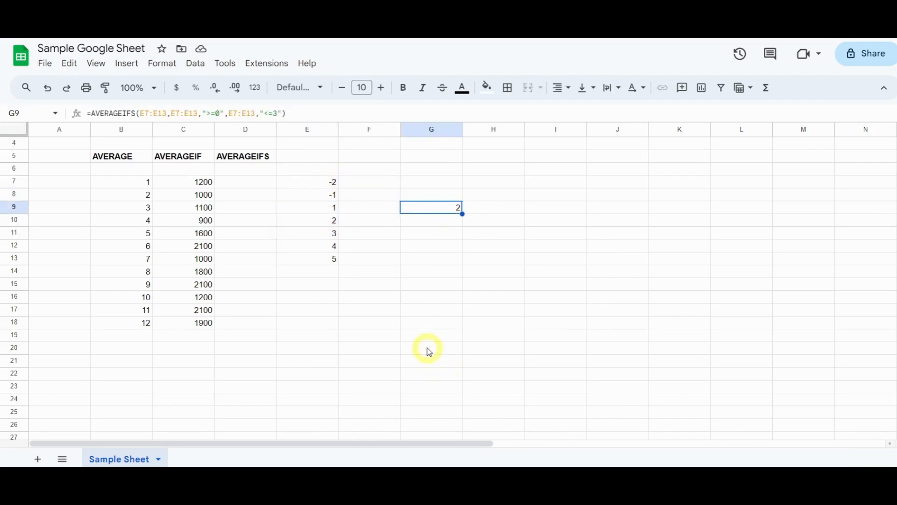
scroll(402, 309, up, 1)
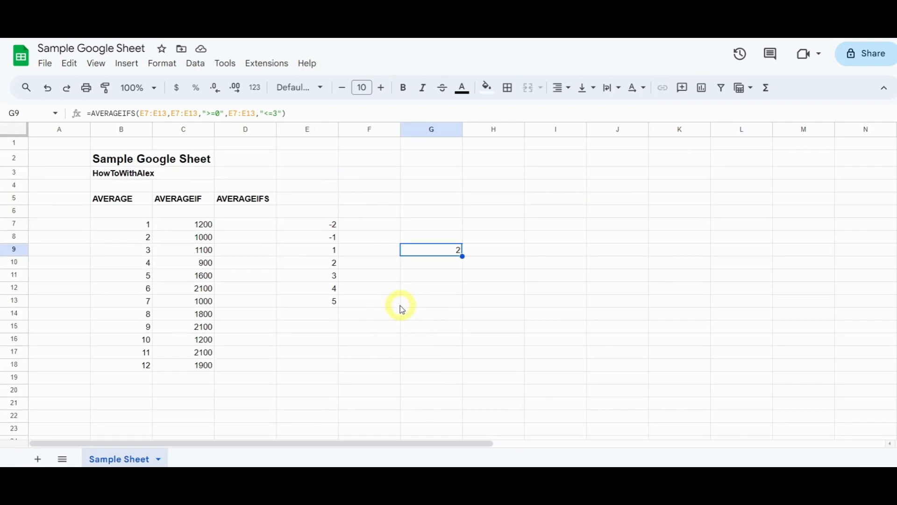